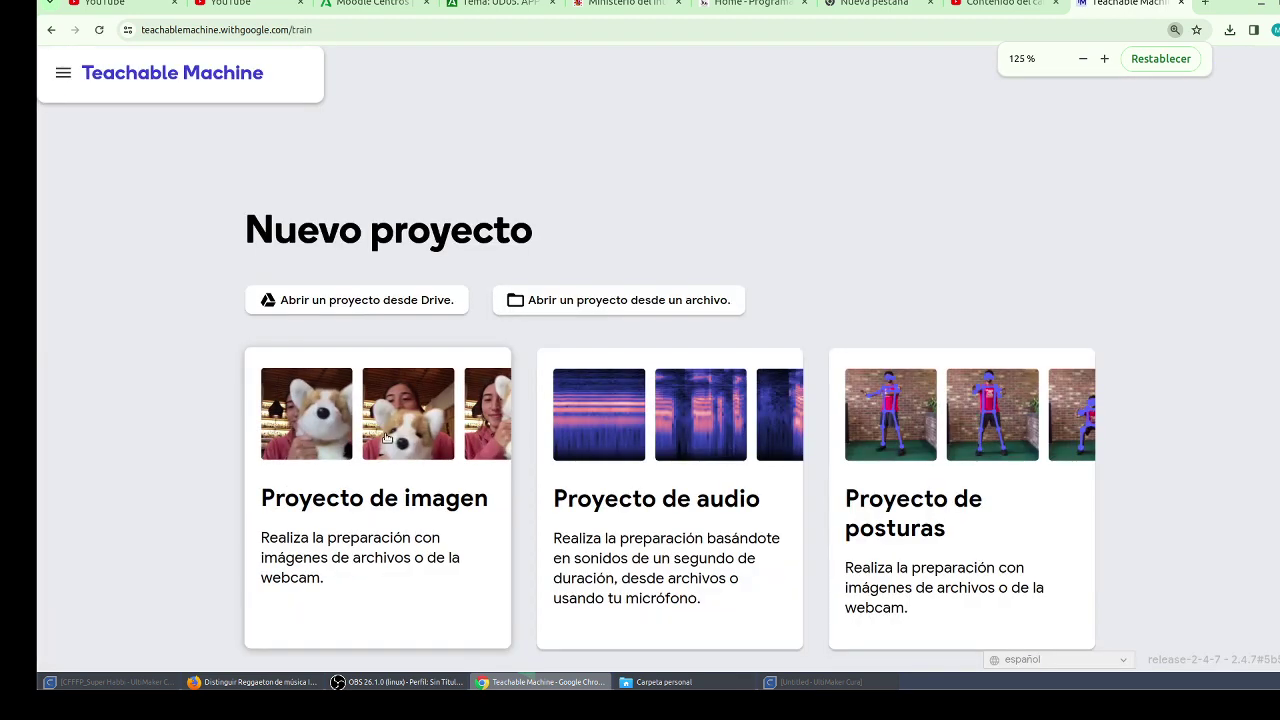
# Create a new image project with the standard image model and rename the first class Feliz.
pyautogui.click(399, 447)
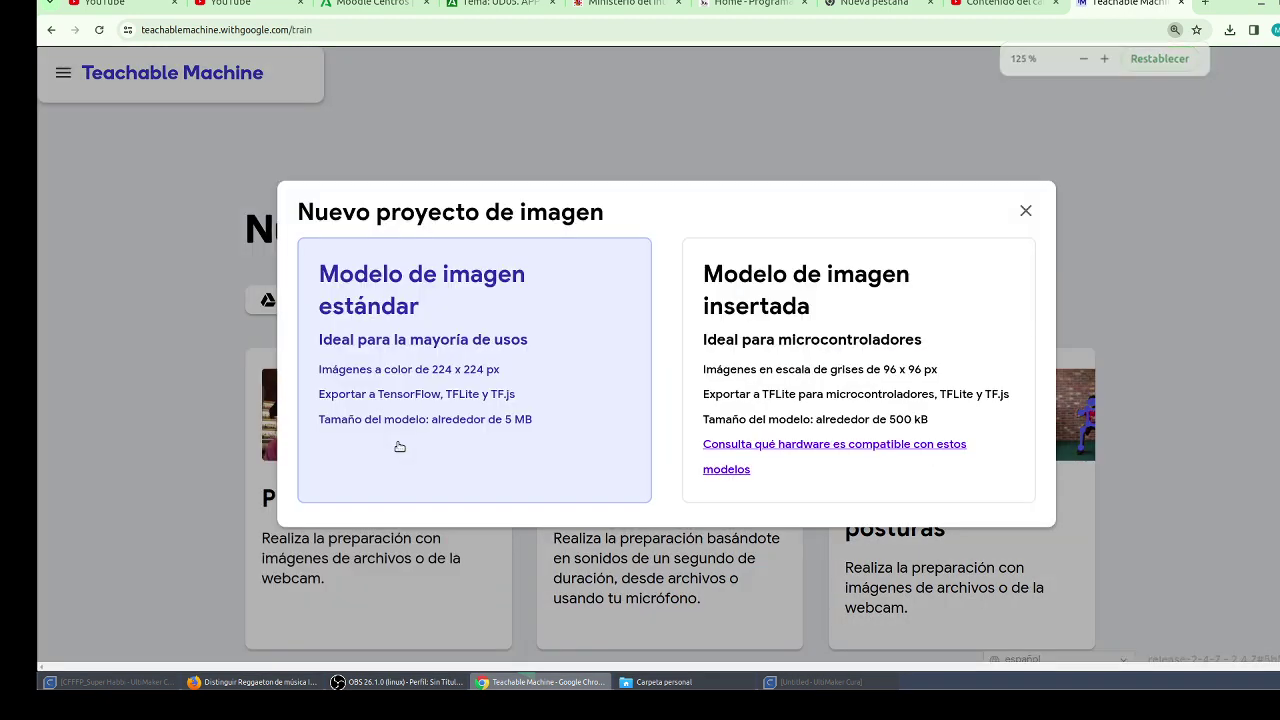
pyautogui.click(560, 400)
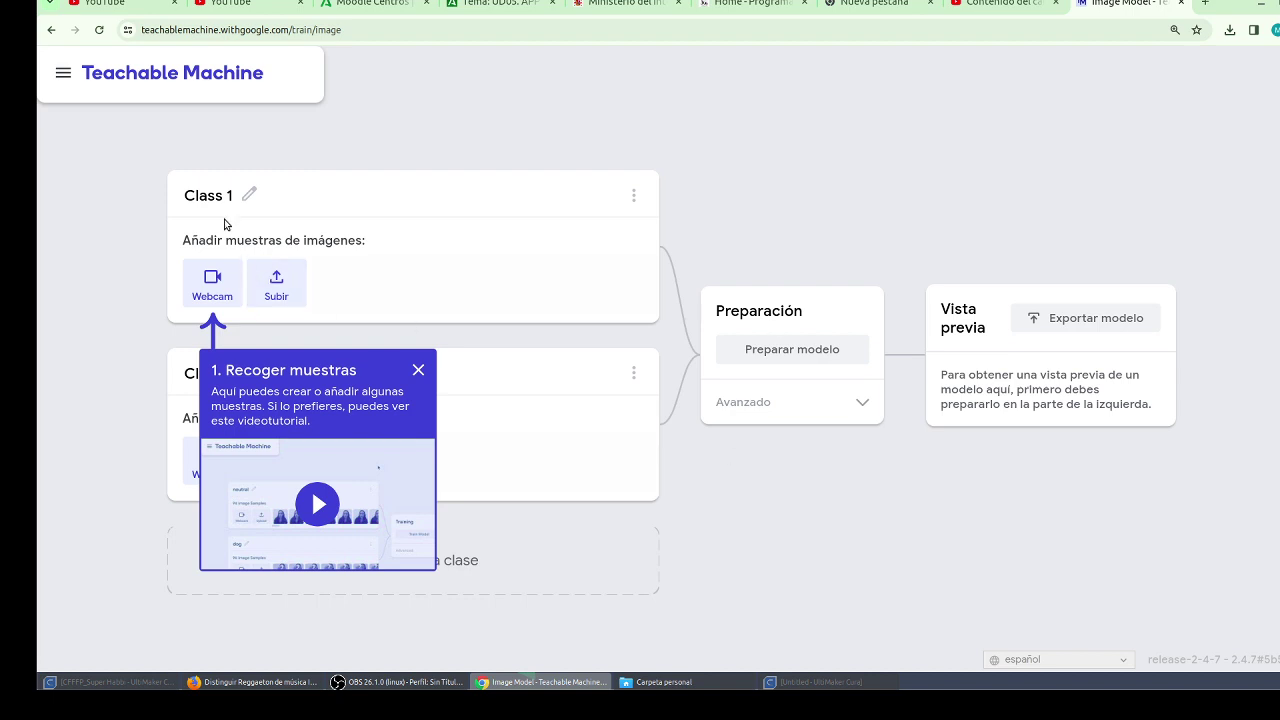
pyautogui.click(249, 194)
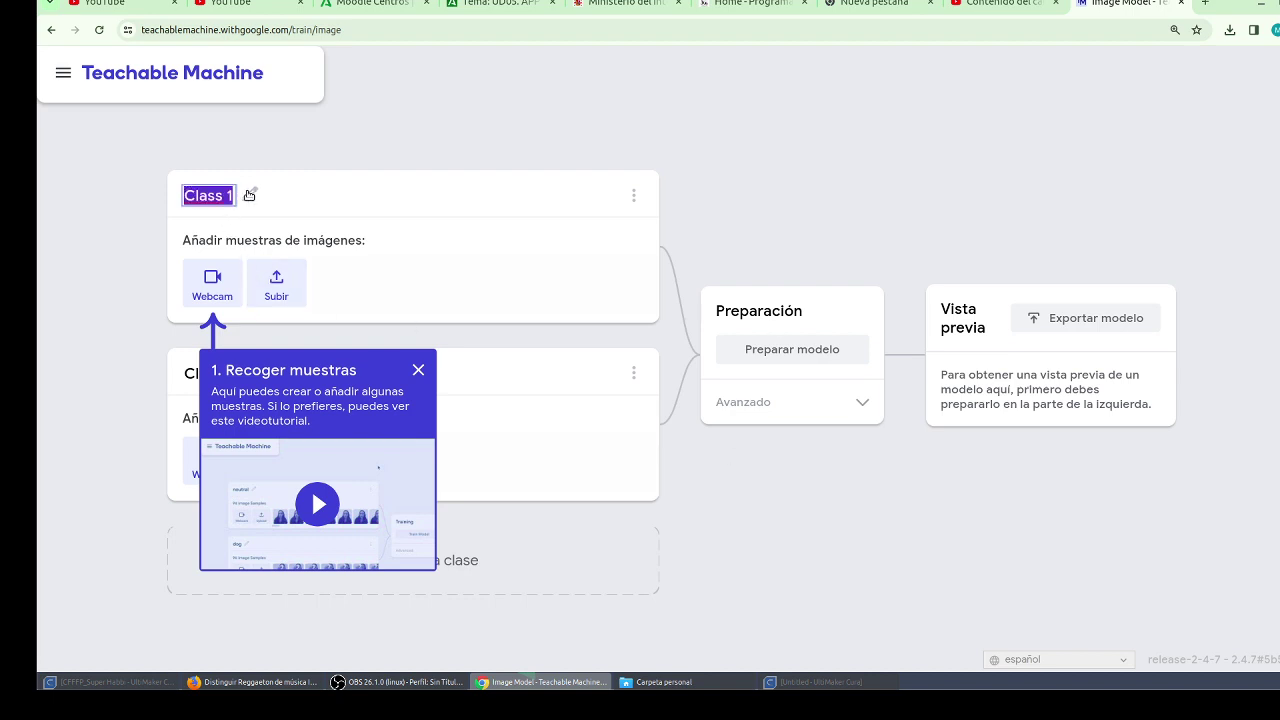
pyautogui.write('Feliz')
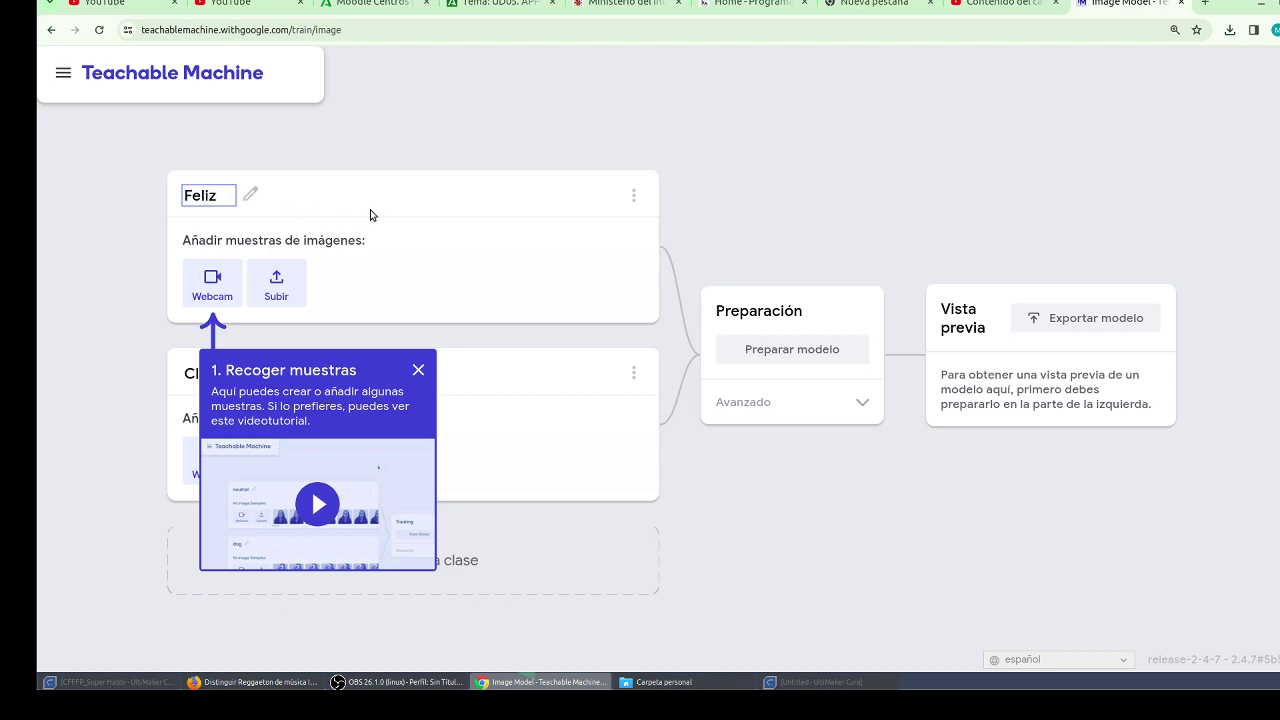
pyautogui.click(370, 215)
pyautogui.click(417, 372)
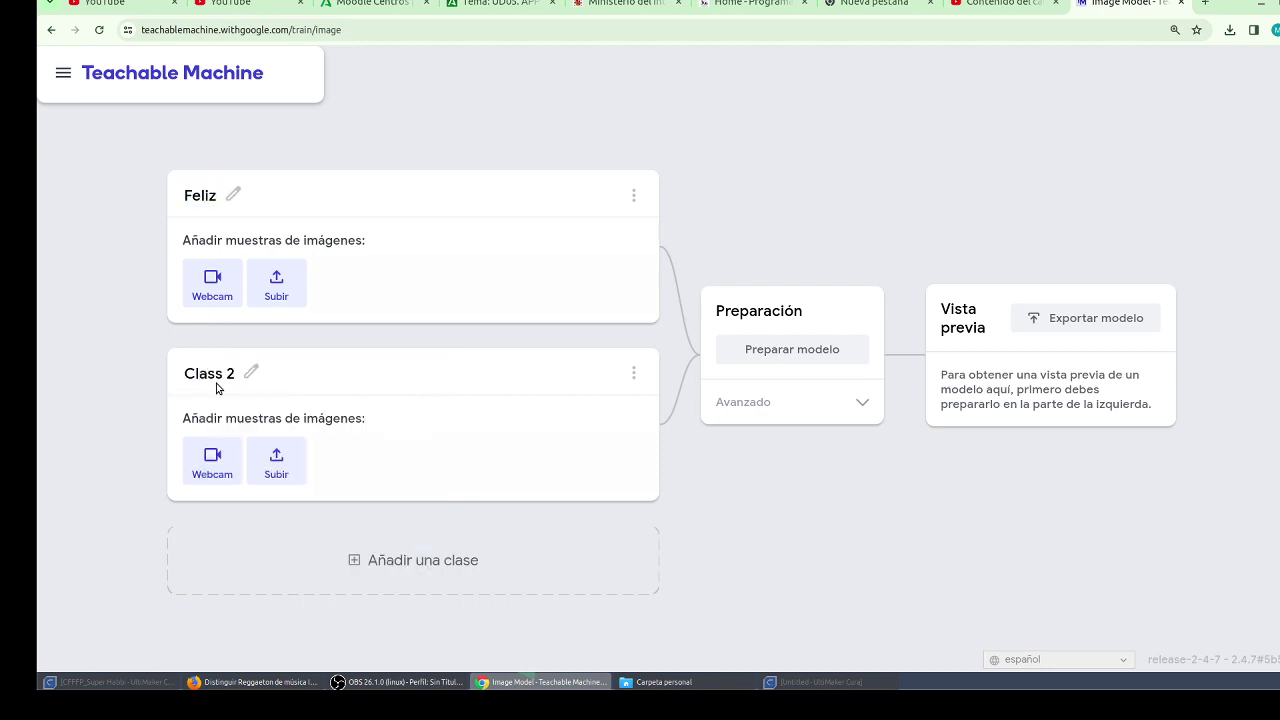
# Rename the second class Triste.
pyautogui.click(213, 380)
pyautogui.write('Triste')
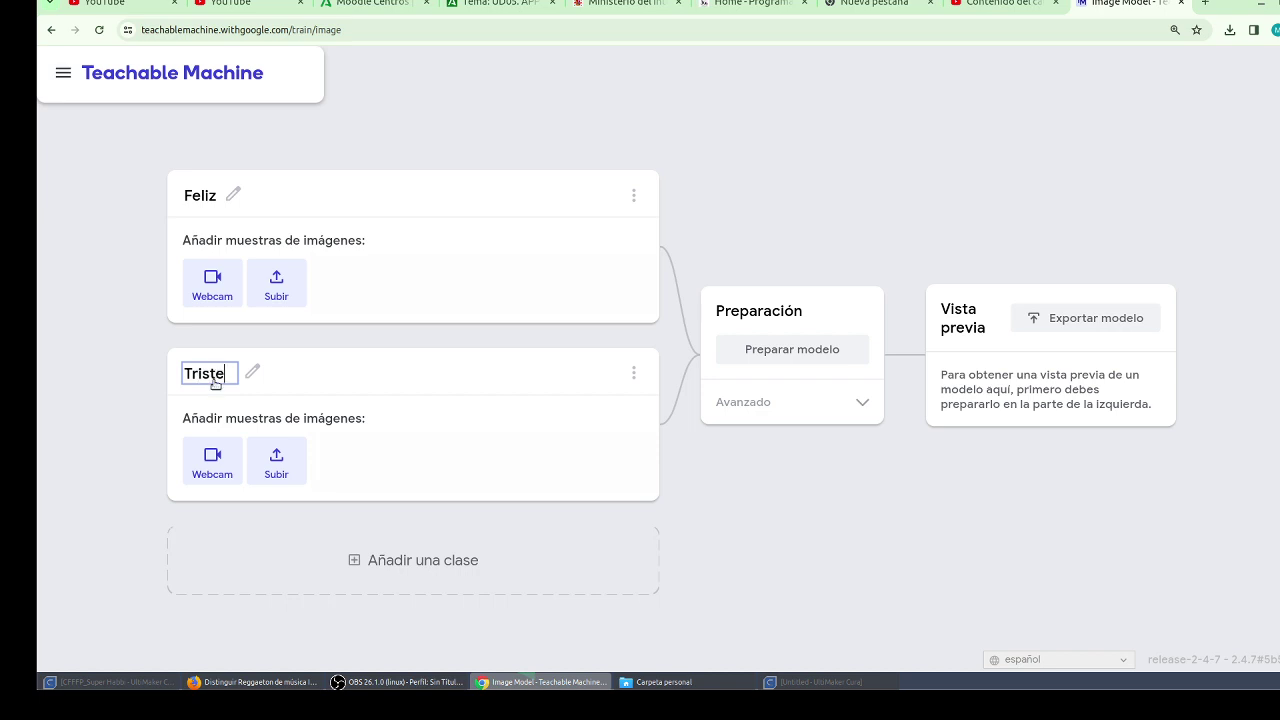
pyautogui.press('Return')
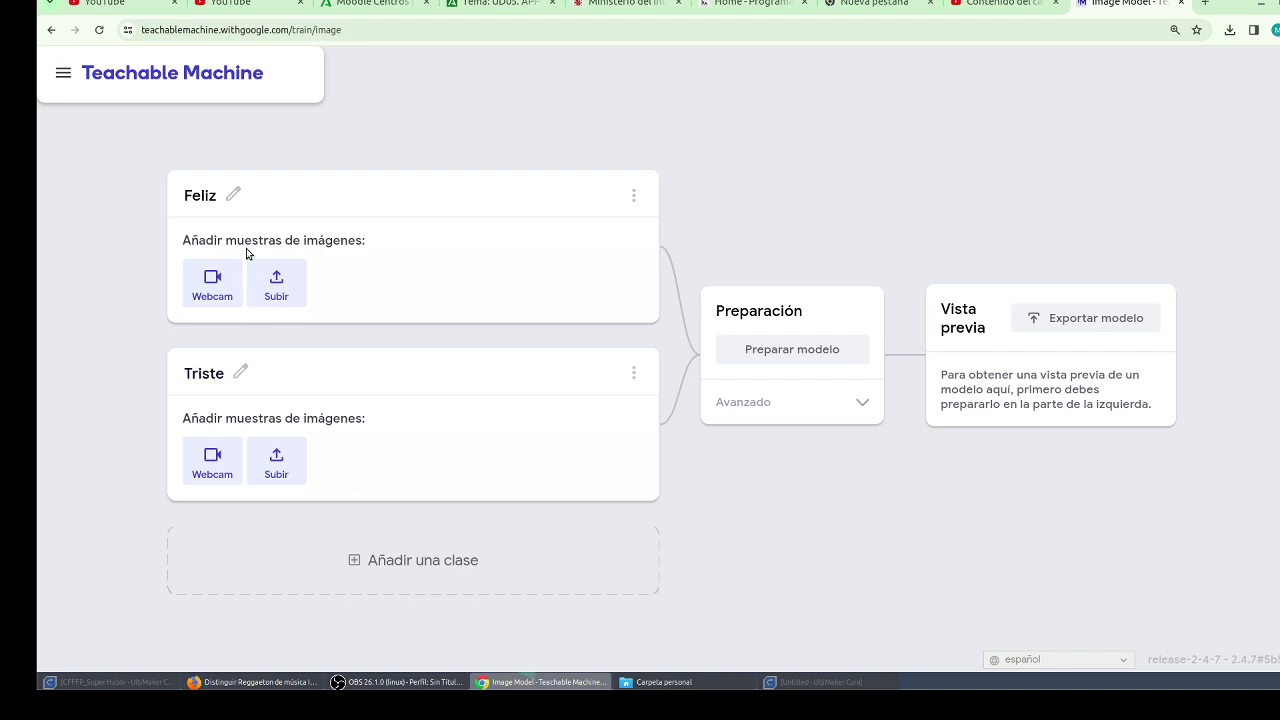
# Allow camera access and record about 40 smiling webcam image samples for the Feliz class.
pyautogui.click(231, 268)
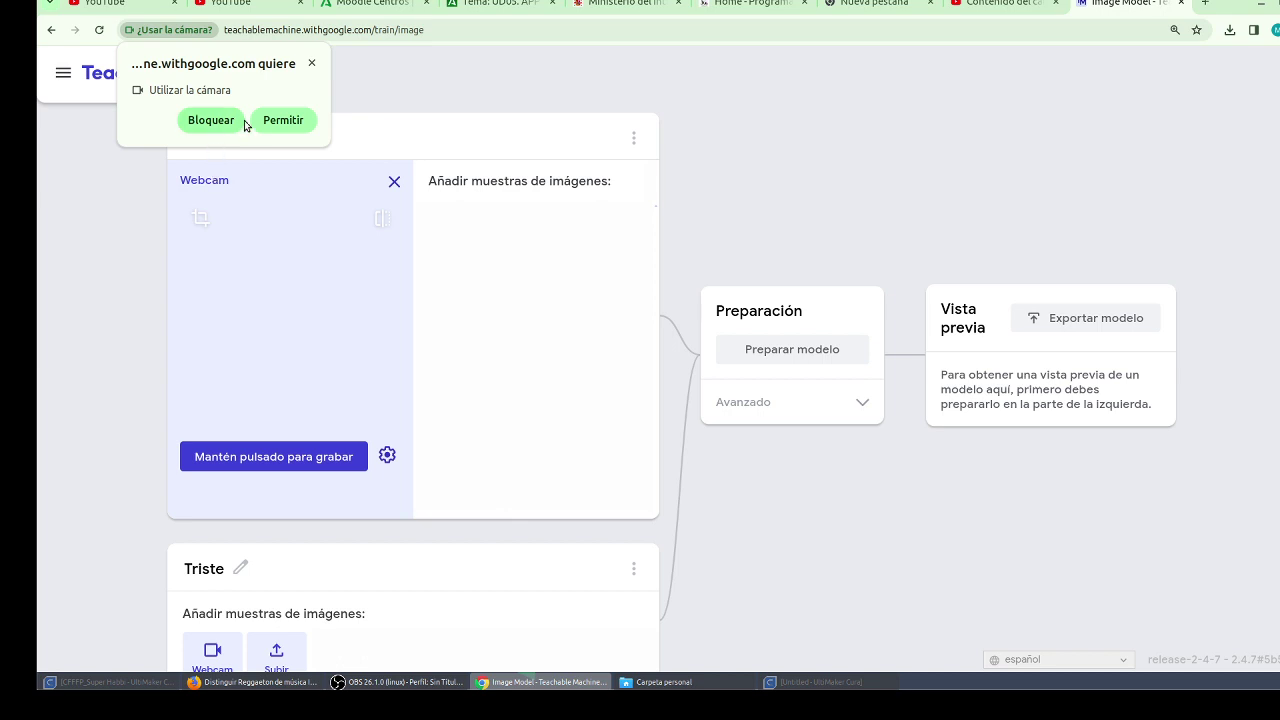
pyautogui.click(283, 120)
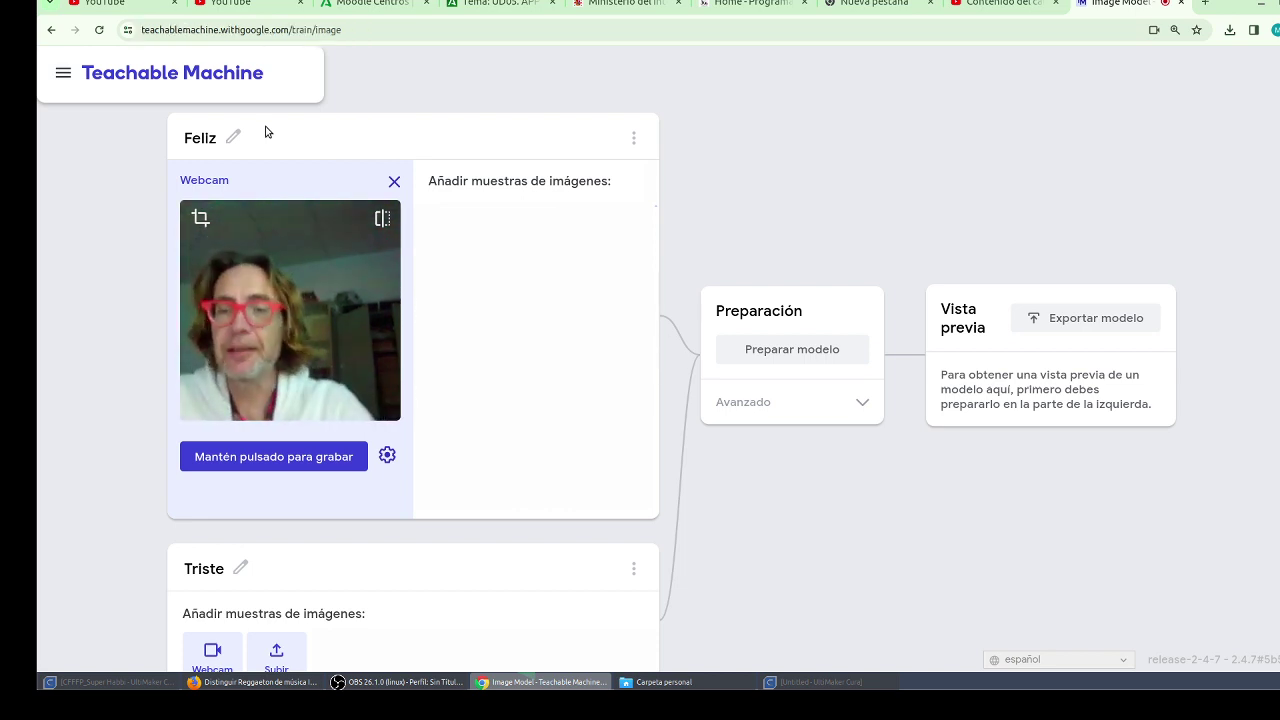
pyautogui.moveTo(305, 458); pyautogui.dragTo(304, 461)
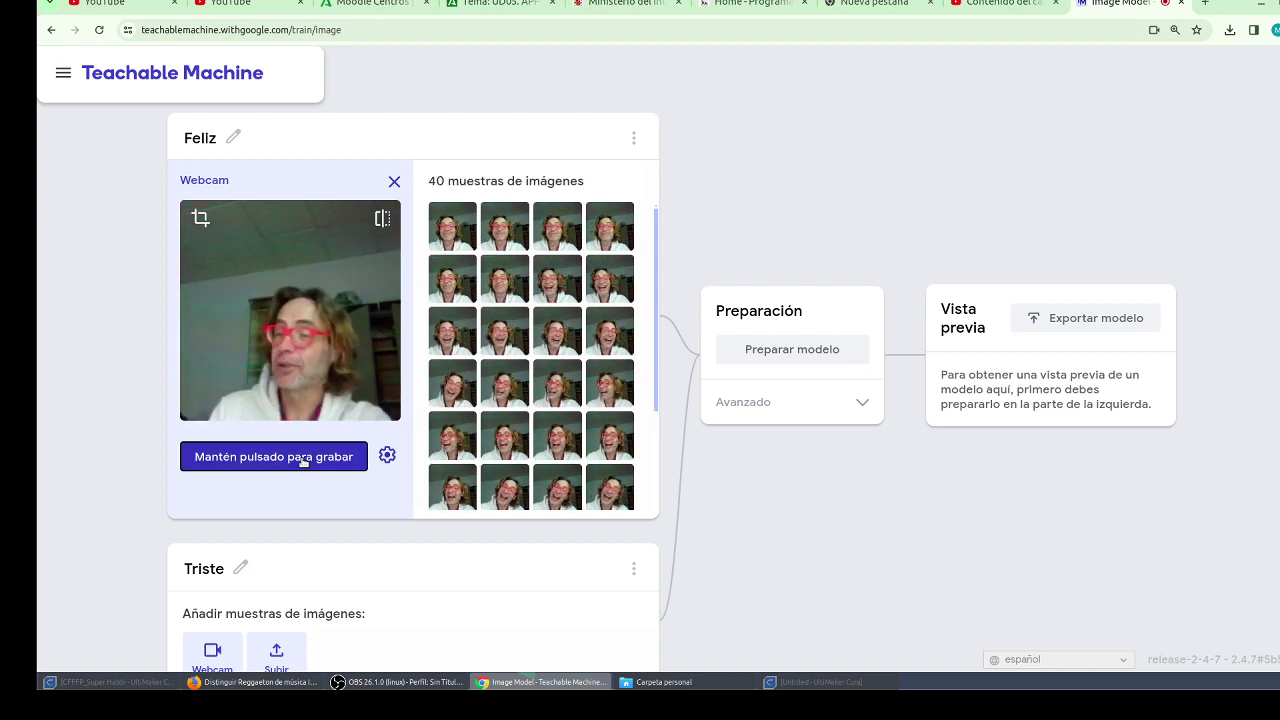
# Record about 32 sad-face webcam image samples for the Triste class.
pyautogui.scroll(-3, 386, 397)
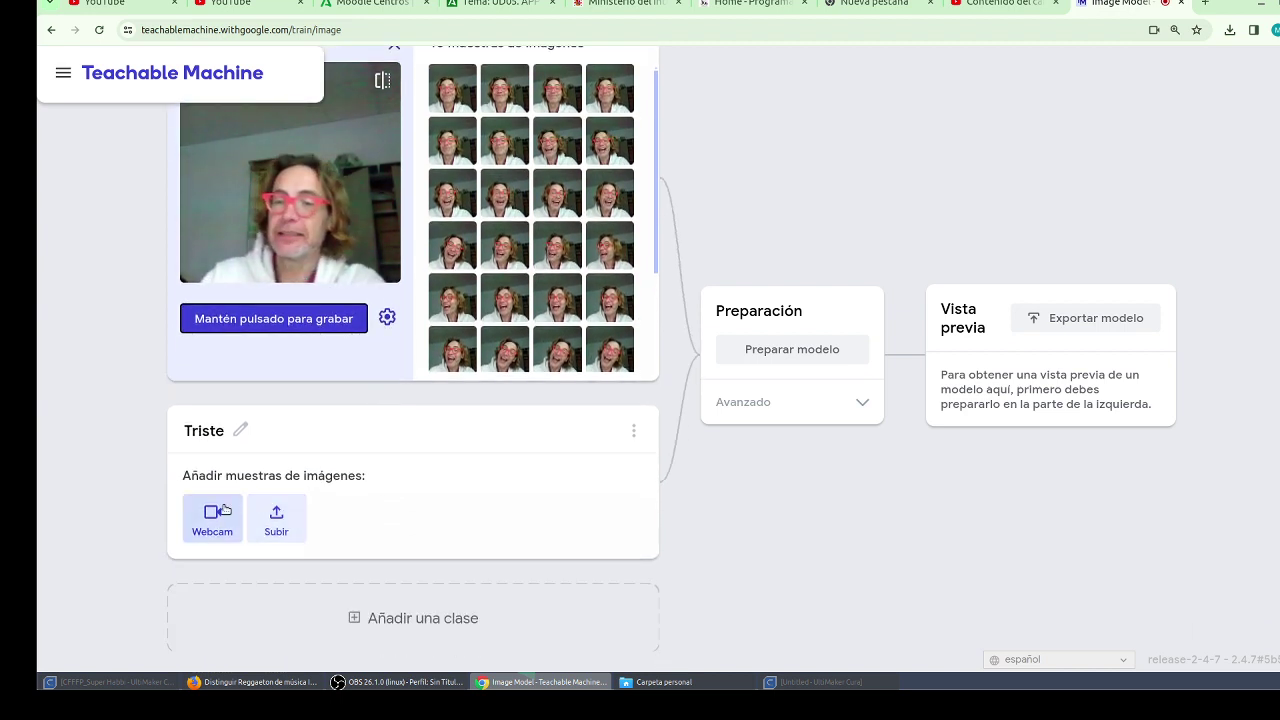
pyautogui.click(213, 512)
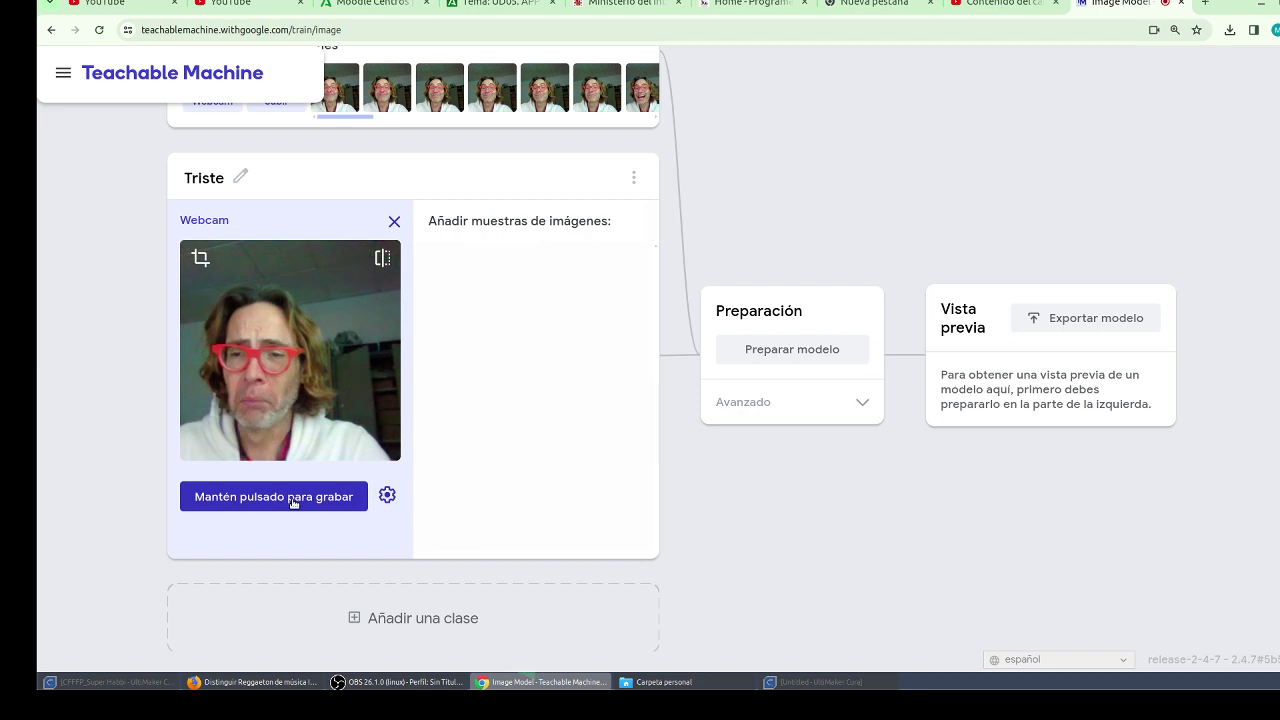
pyautogui.moveTo(293, 502); pyautogui.dragTo(289, 503)
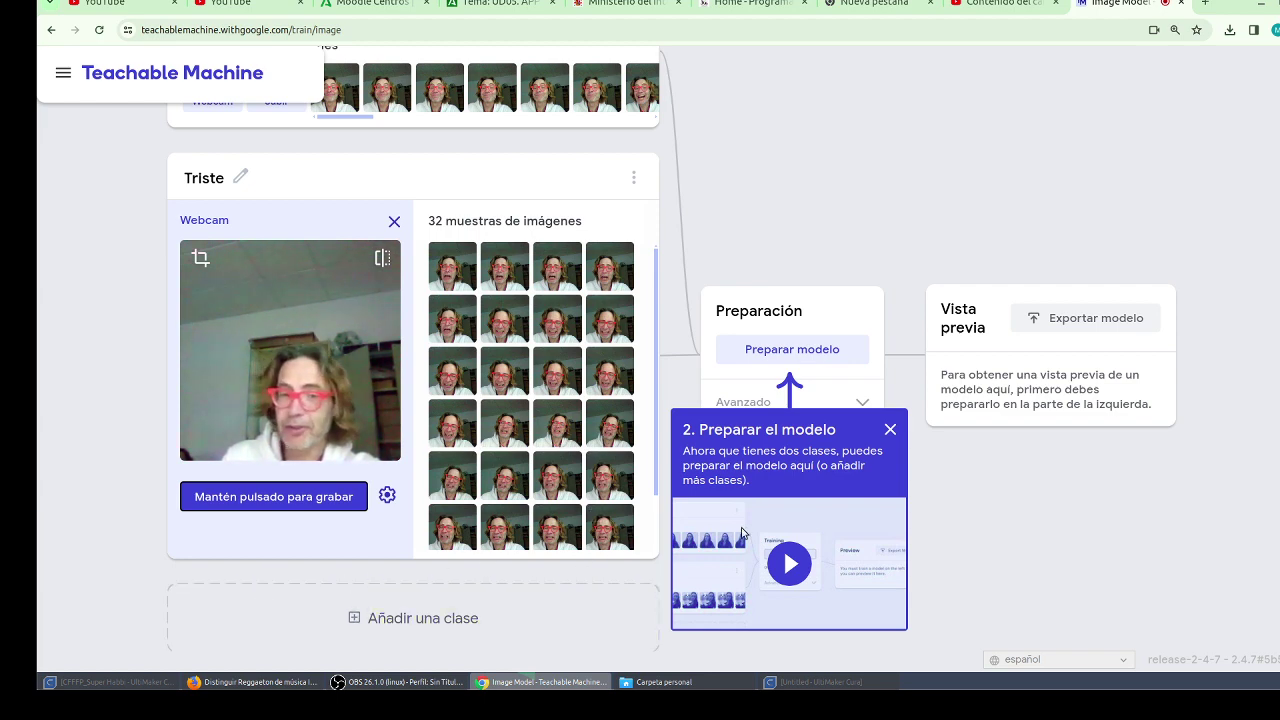
# Show the advanced training settings and train the model on the Feliz and Triste samples, dismissing the tutorial tips.
pyautogui.click(893, 428)
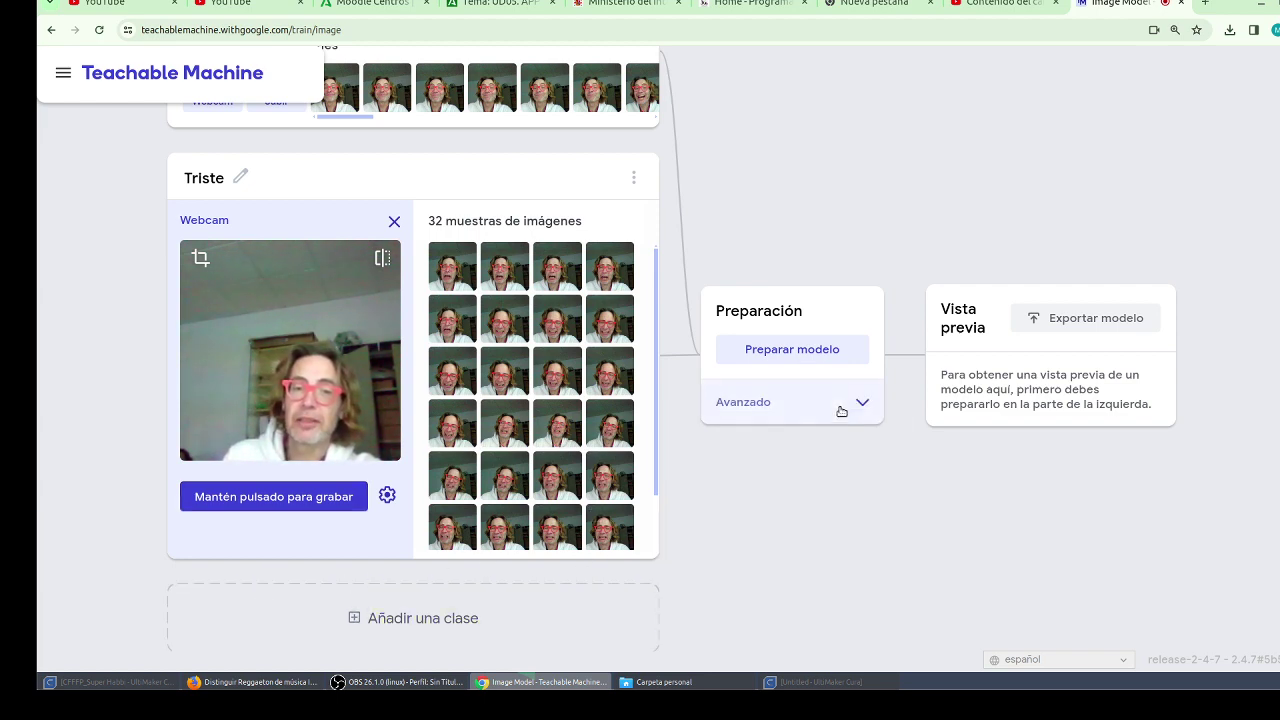
pyautogui.click(838, 402)
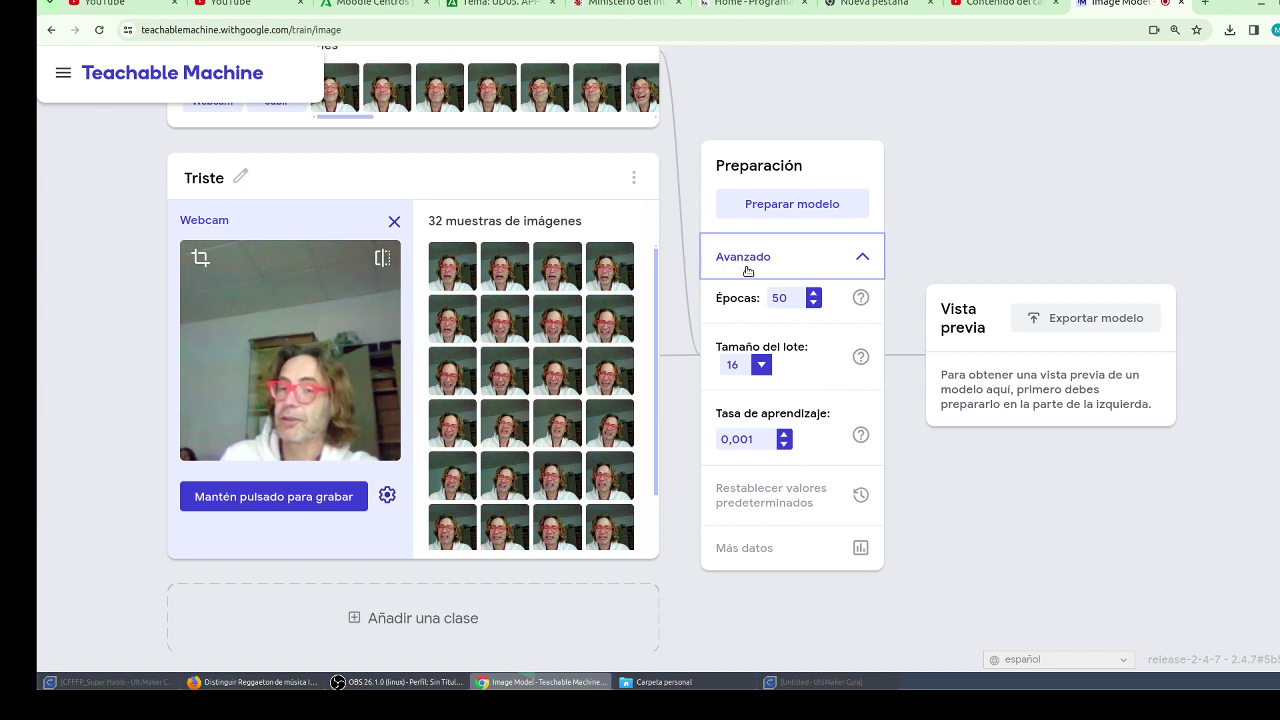
pyautogui.click(738, 205)
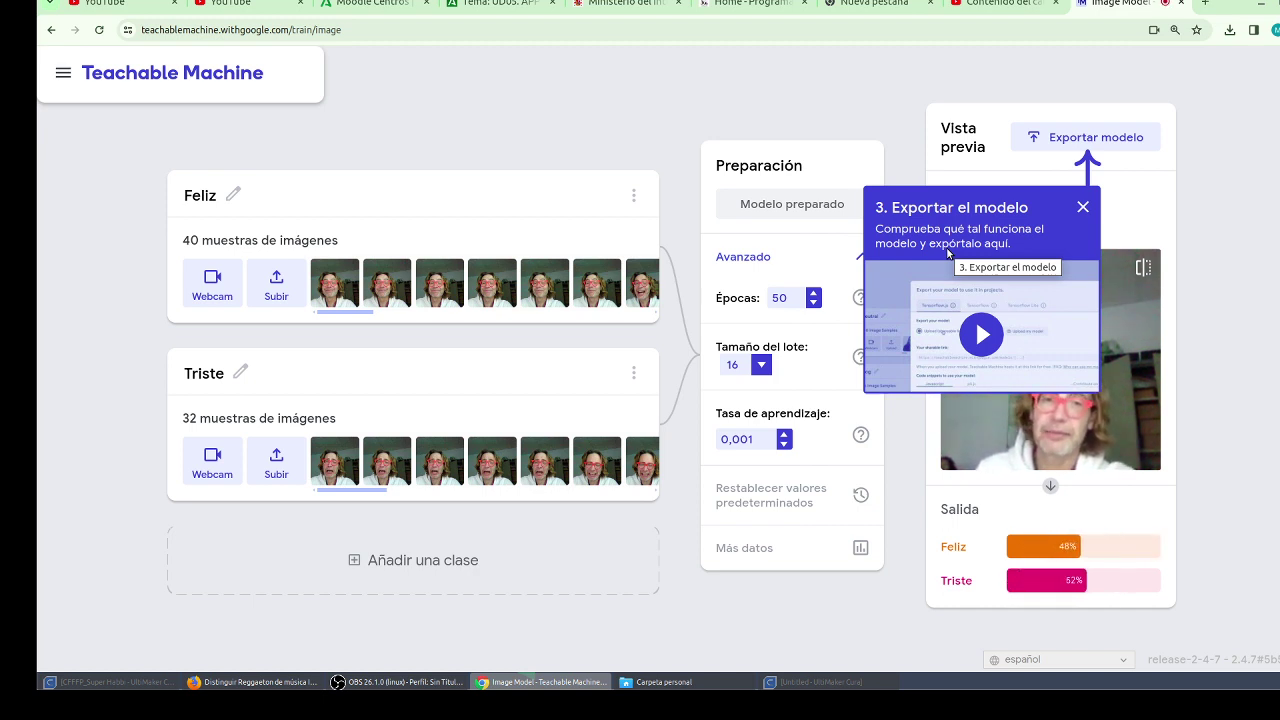
pyautogui.click(1083, 207)
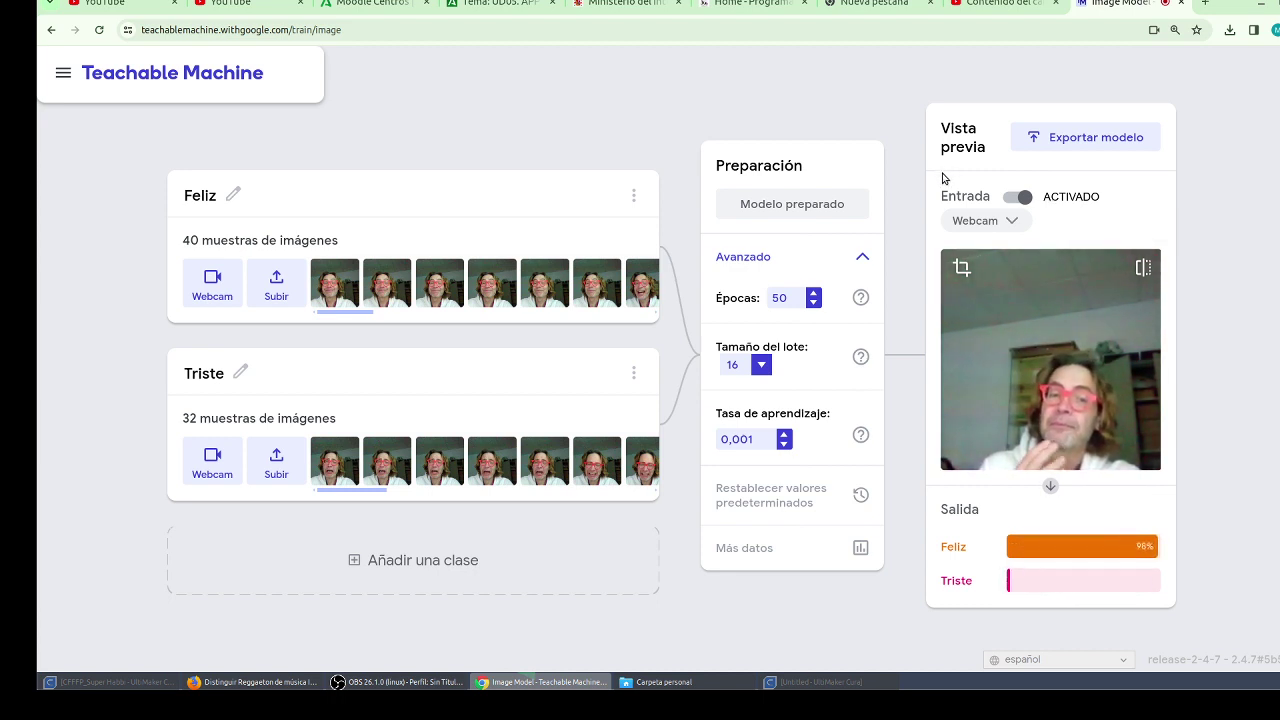
# Export the model in Tensorflow.js format by uploading it to the cloud, and copy its shareable link.
pyautogui.click(1045, 139)
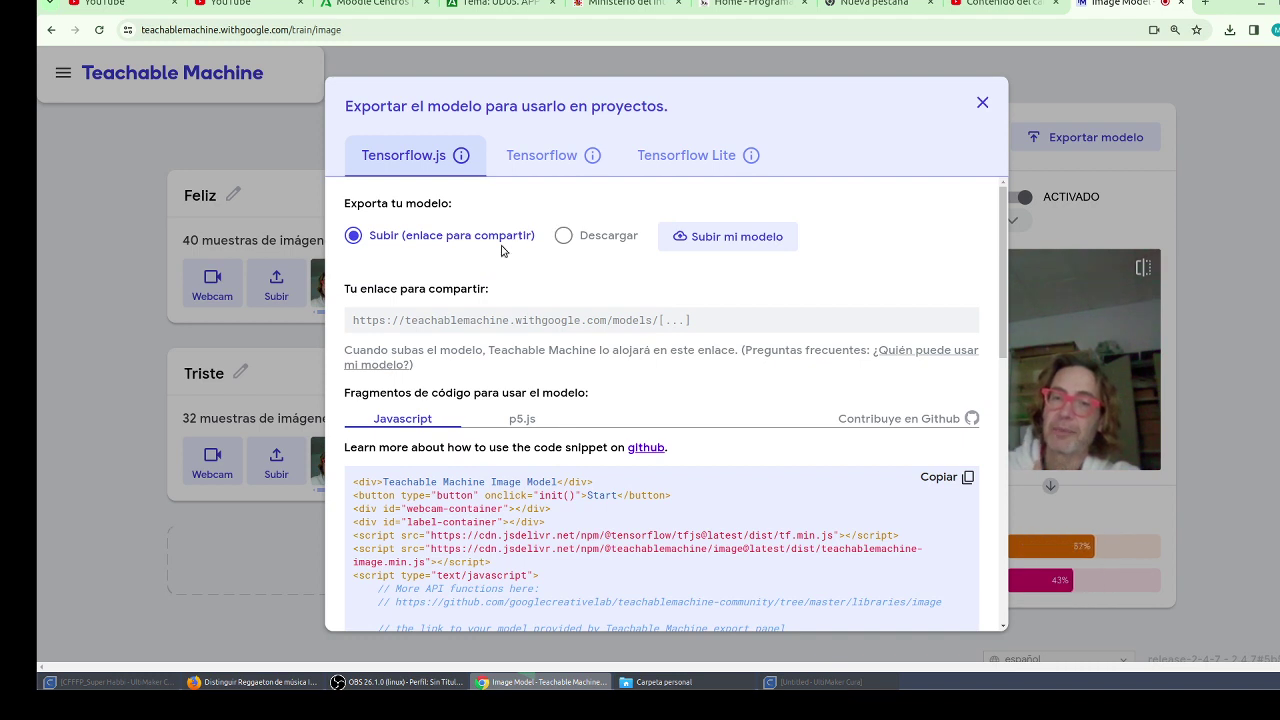
pyautogui.click(719, 240)
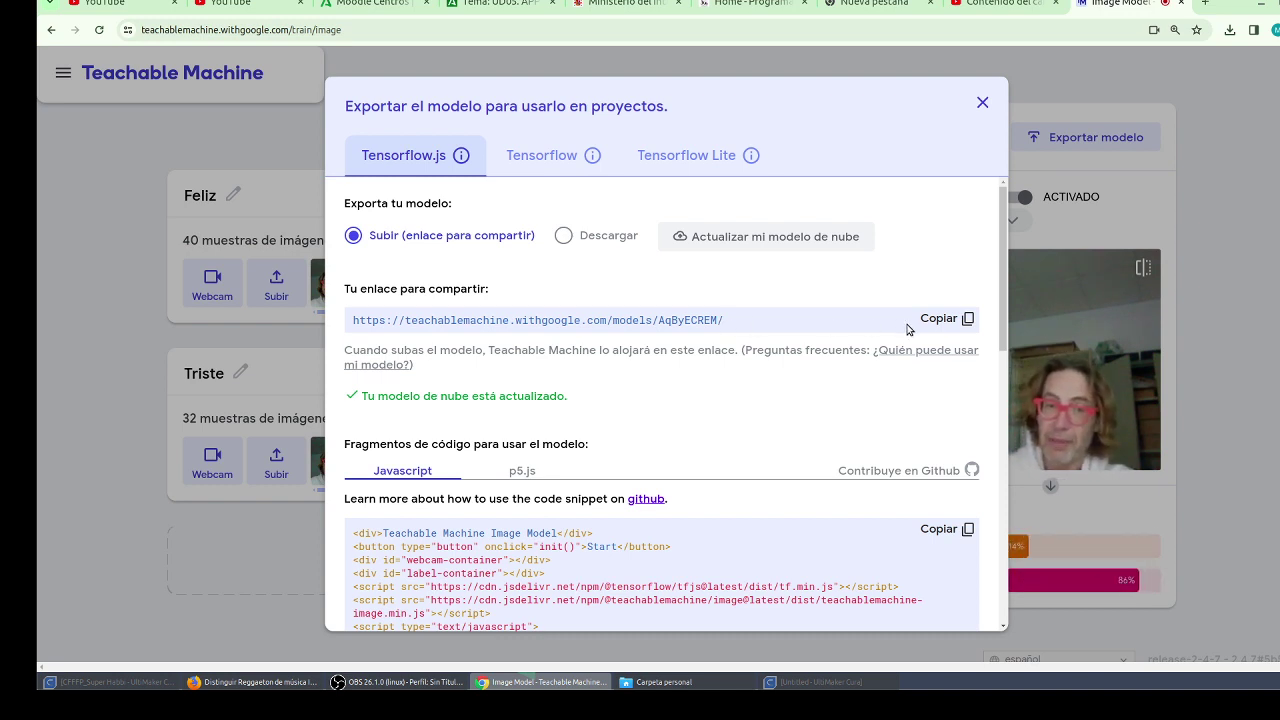
pyautogui.click(940, 320)
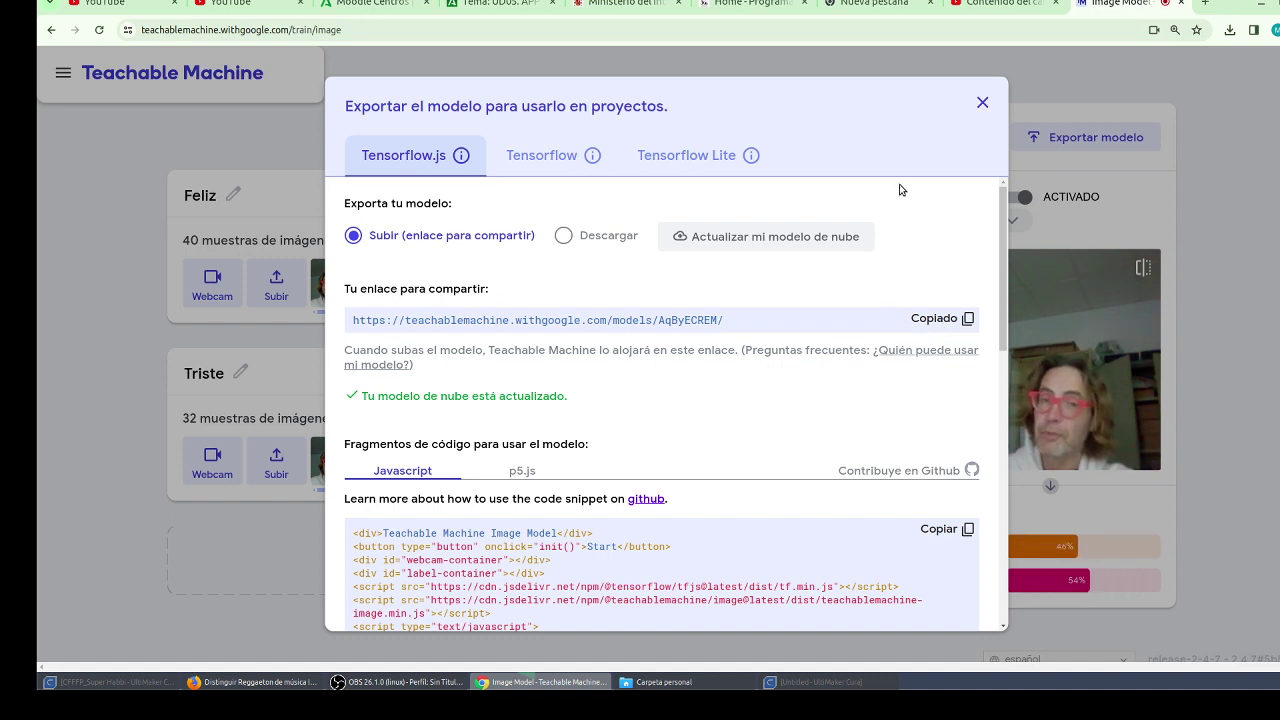
pyautogui.click(985, 108)
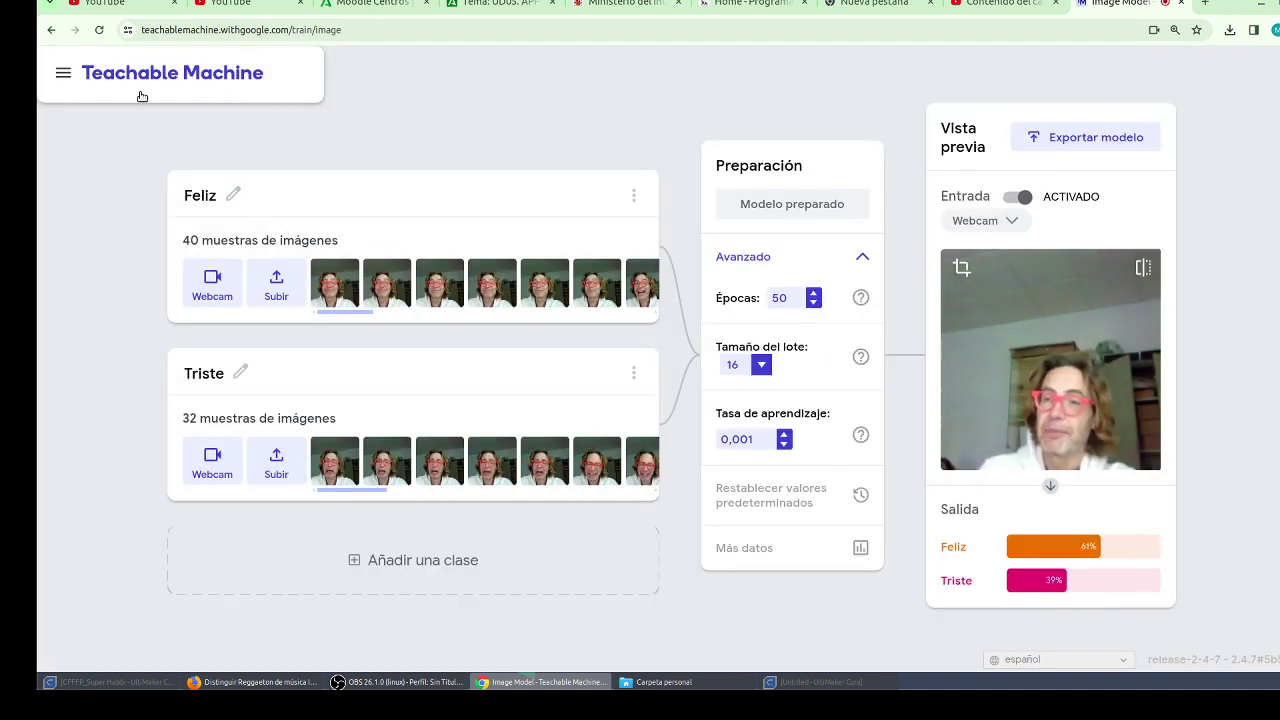
# Start saving the project to Google Drive and sign in to the Google account, entering the account password.
pyautogui.click(54, 82)
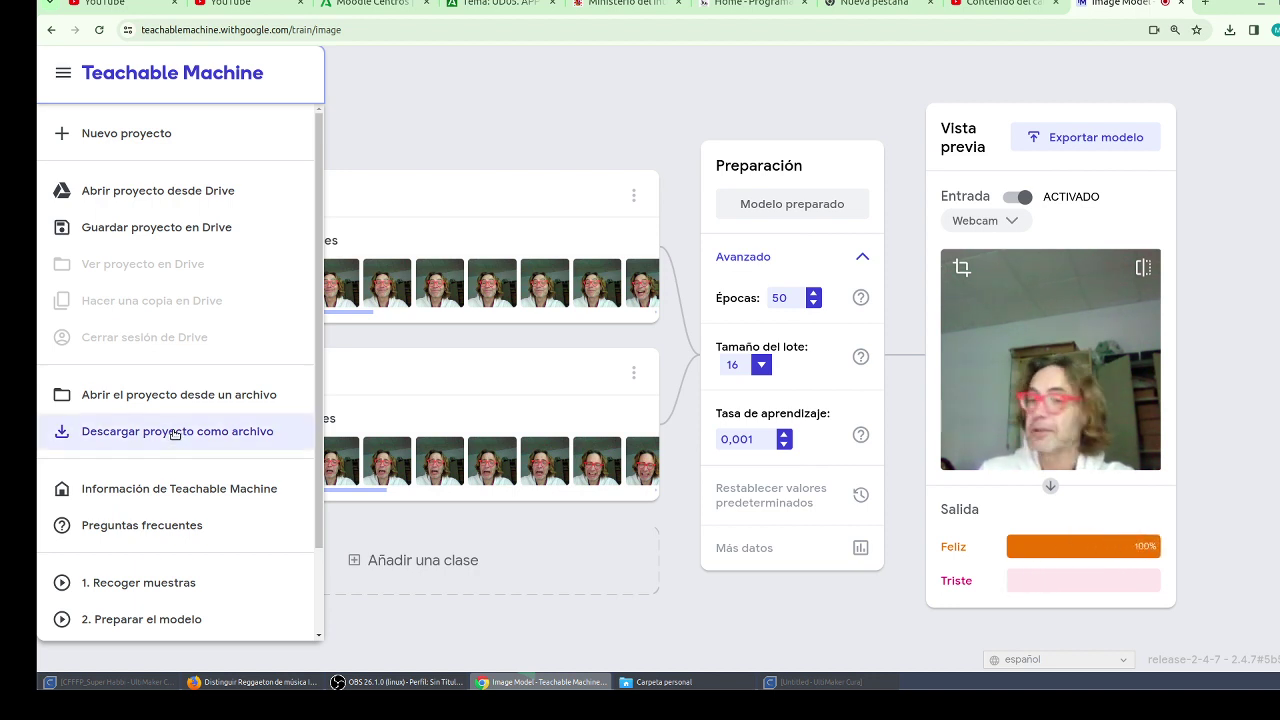
pyautogui.click(217, 234)
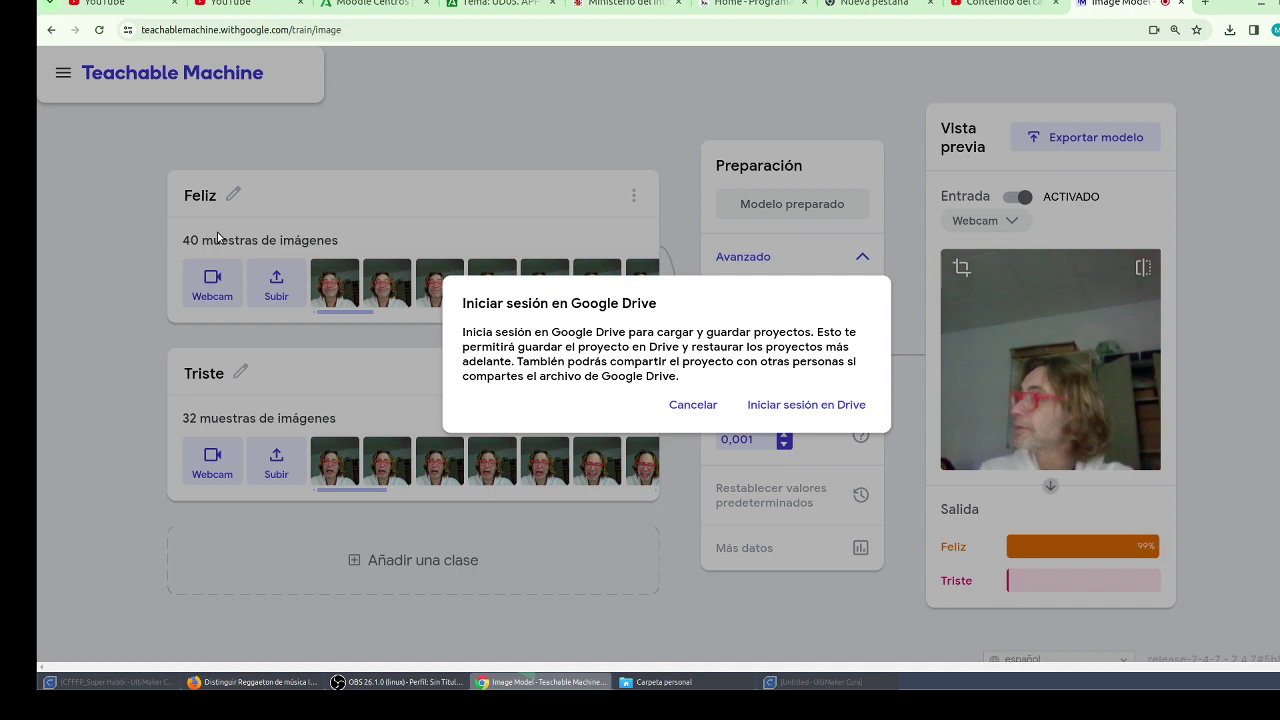
pyautogui.click(772, 405)
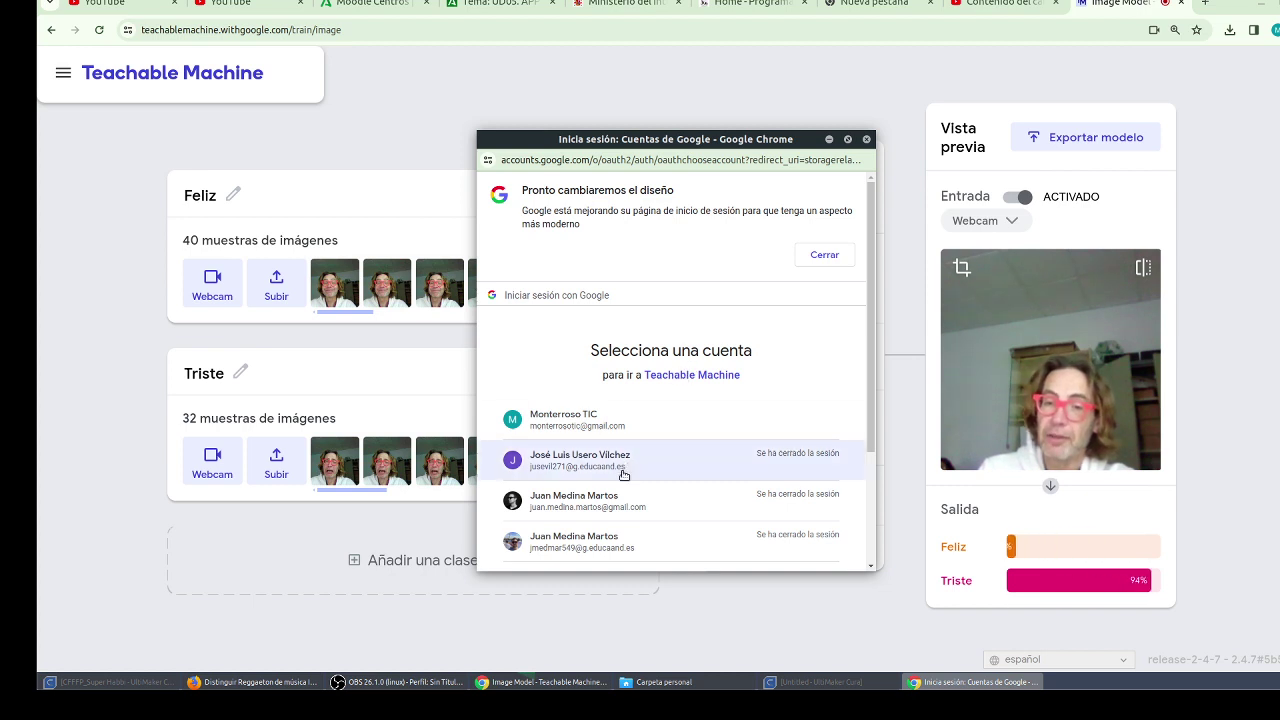
pyautogui.scroll(-1, 624, 475)
pyautogui.click(626, 394)
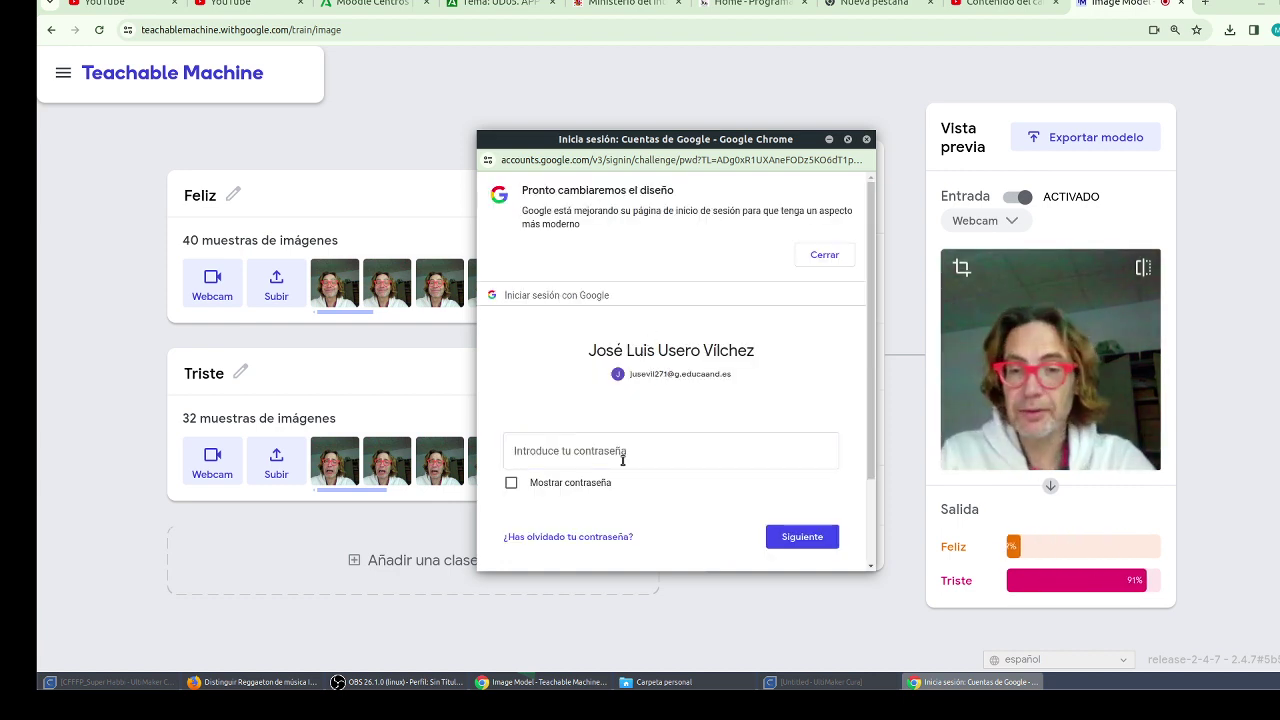
pyautogui.click(619, 450)
pyautogui.write('••••')
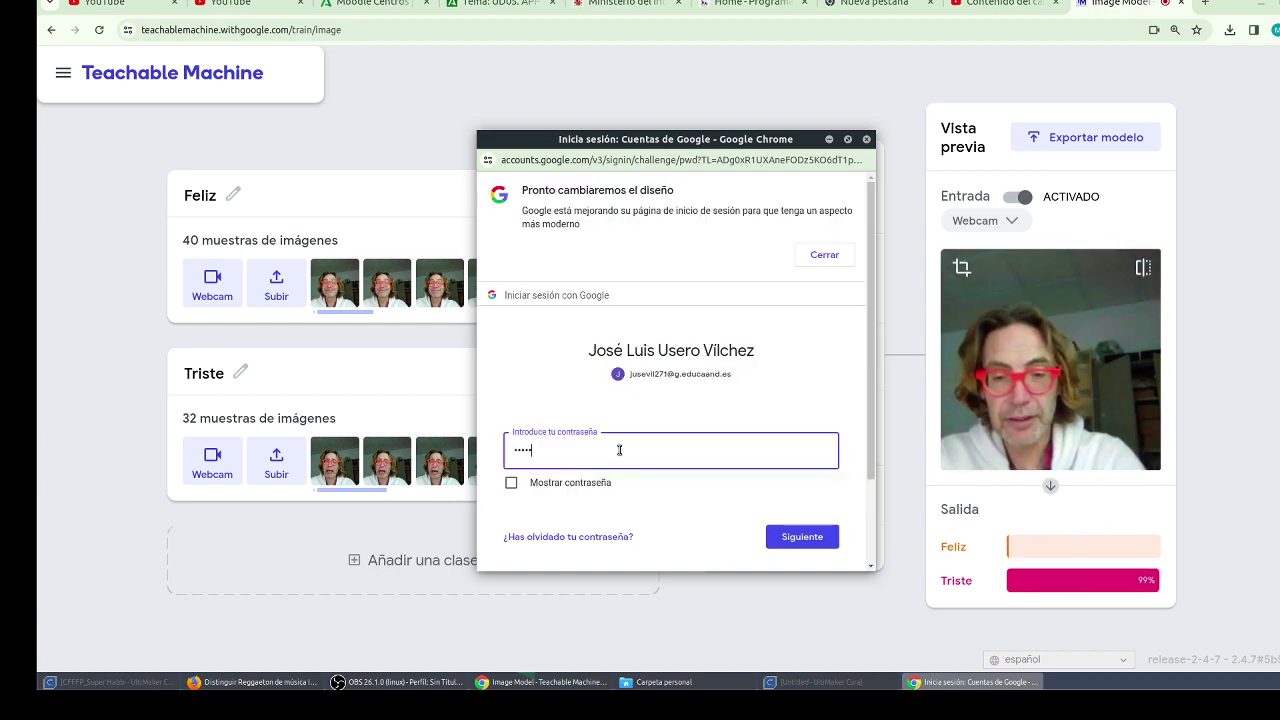
pyautogui.press('Return')
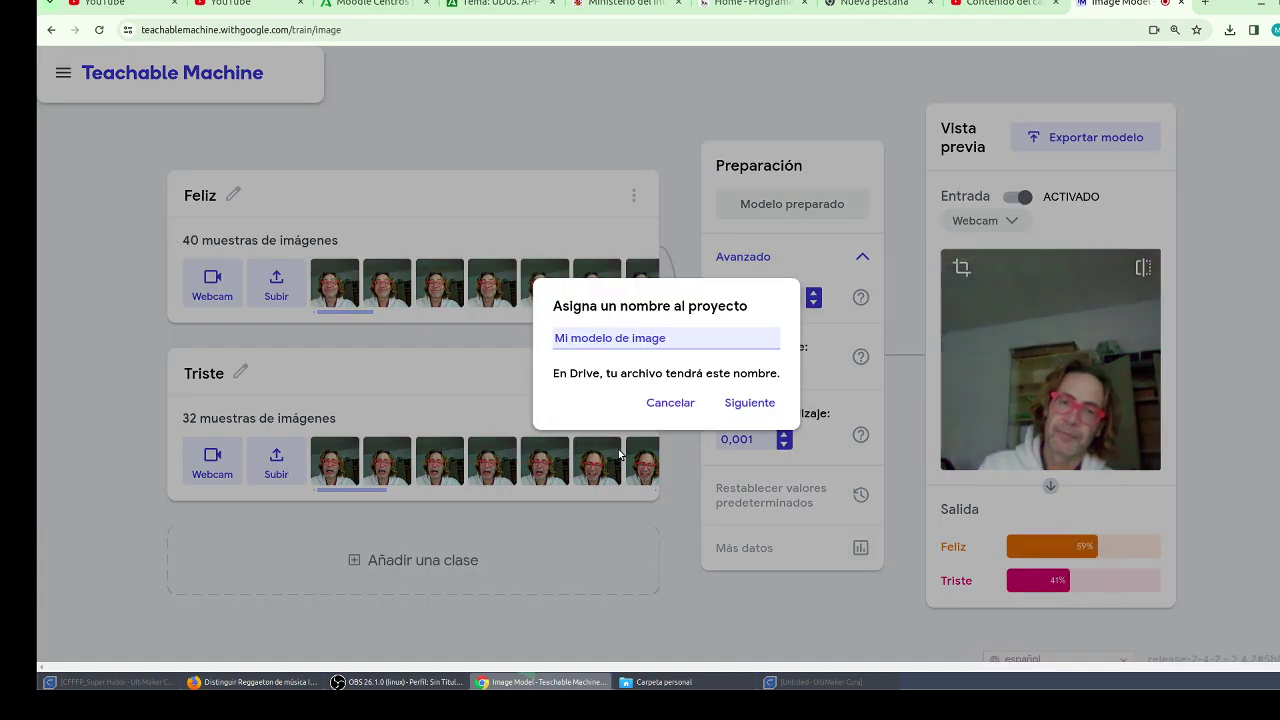
# Save the project to Drive under the name jlfeliztriste, then try viewing it in Drive and return to the project.
pyautogui.click(698, 344)
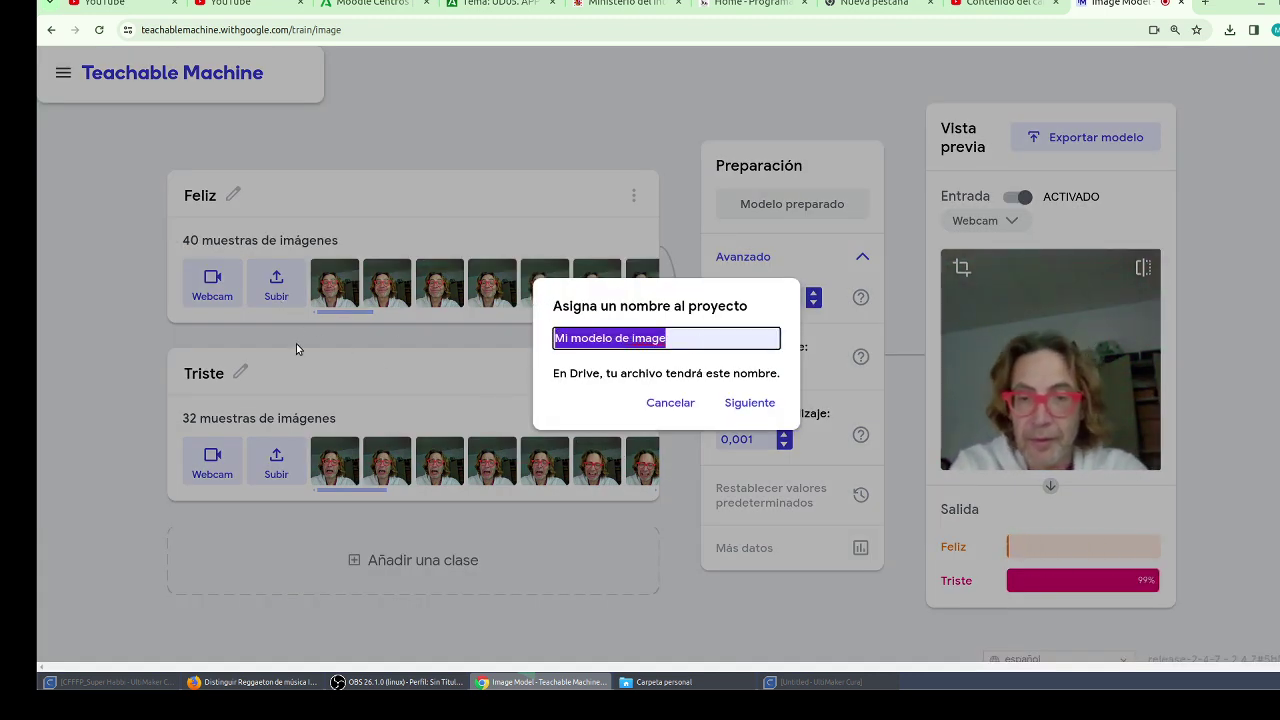
pyautogui.press('BackSpace')
pyautogui.write('jlfeliztriste')
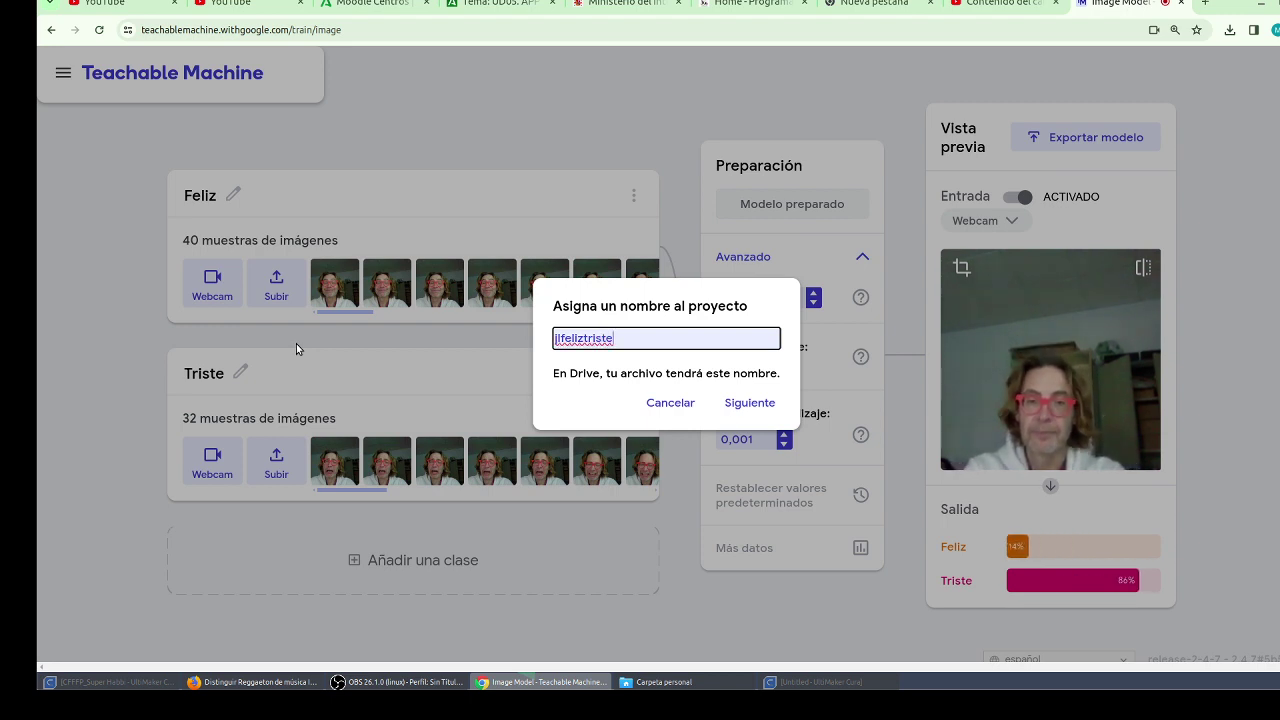
pyautogui.click(741, 410)
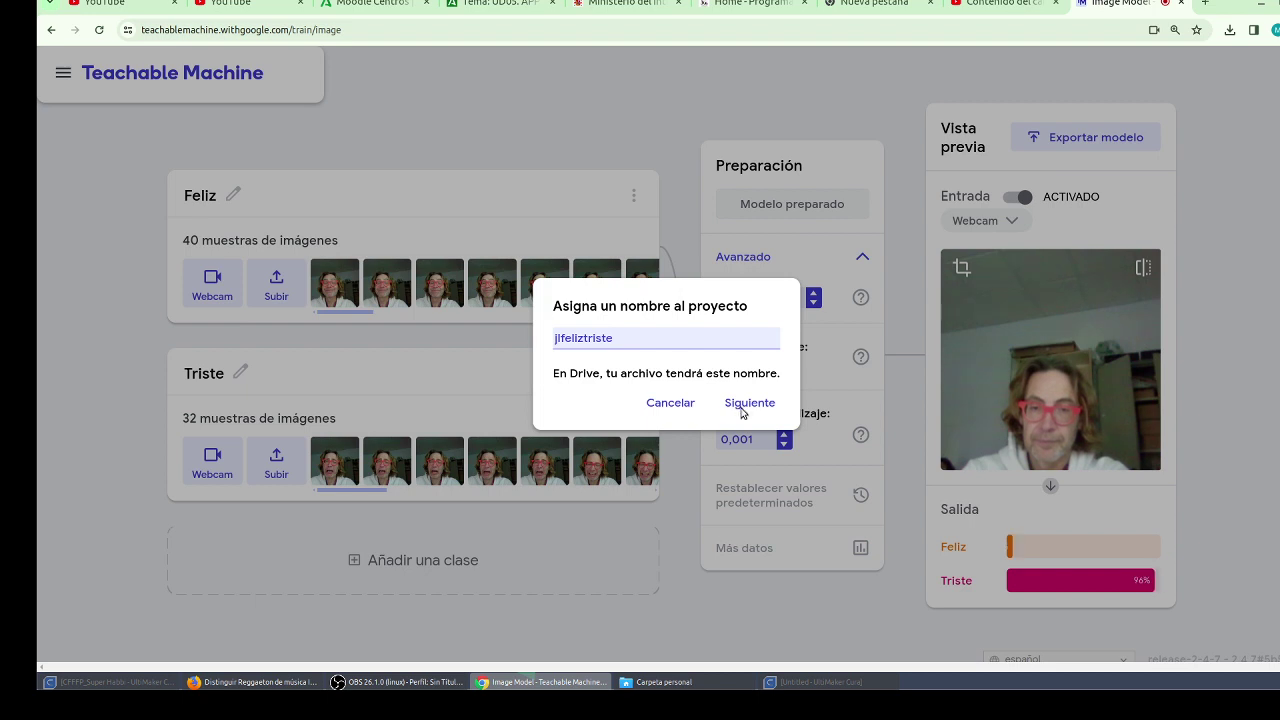
pyautogui.click(741, 408)
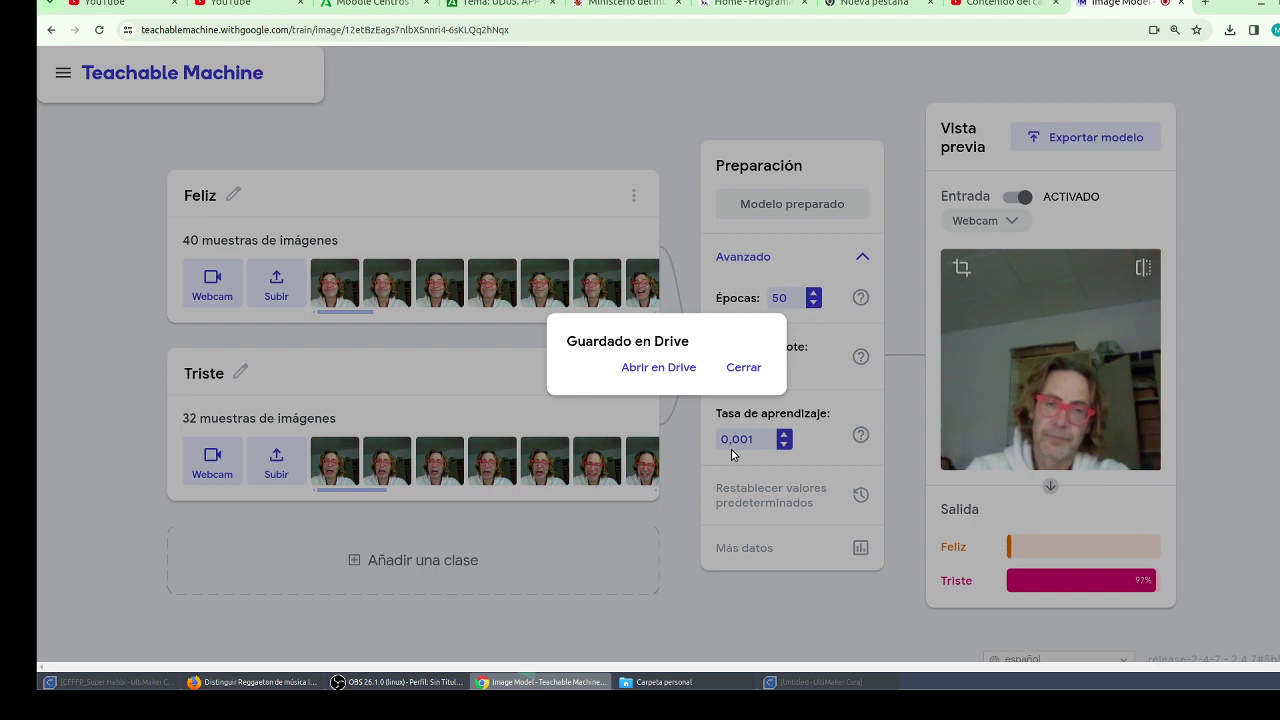
pyautogui.click(677, 368)
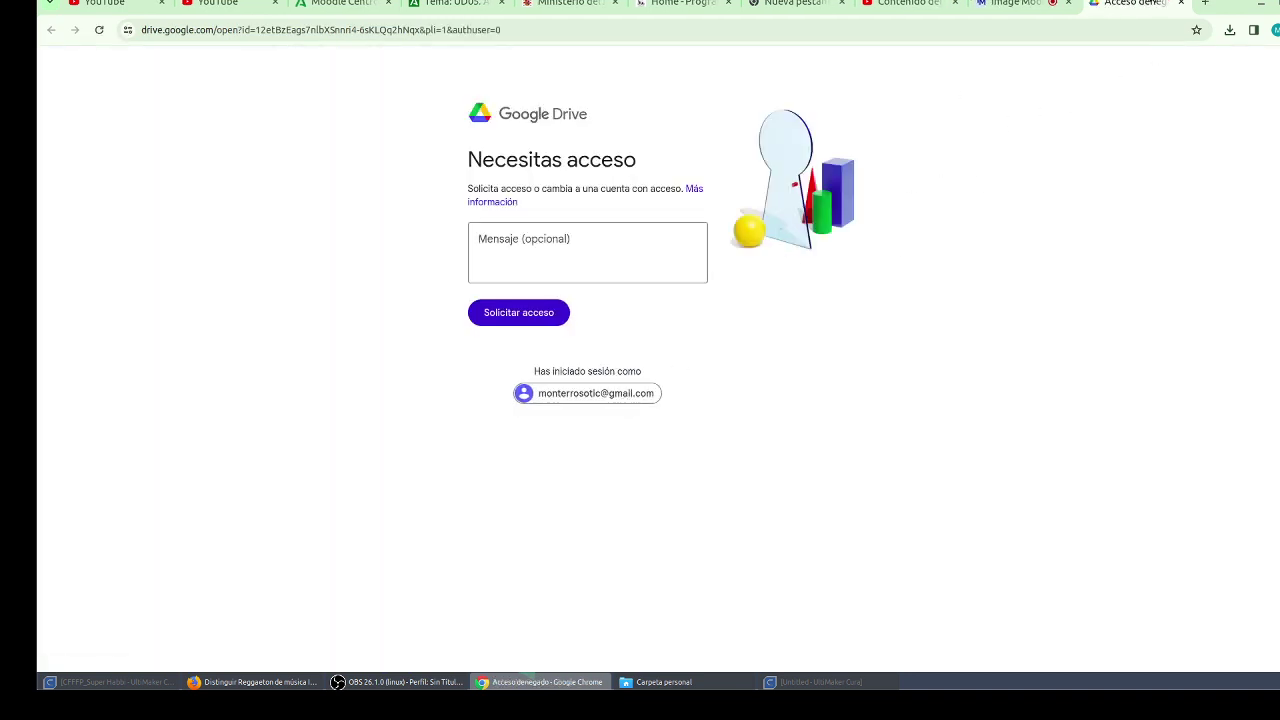
pyautogui.click(1180, 4)
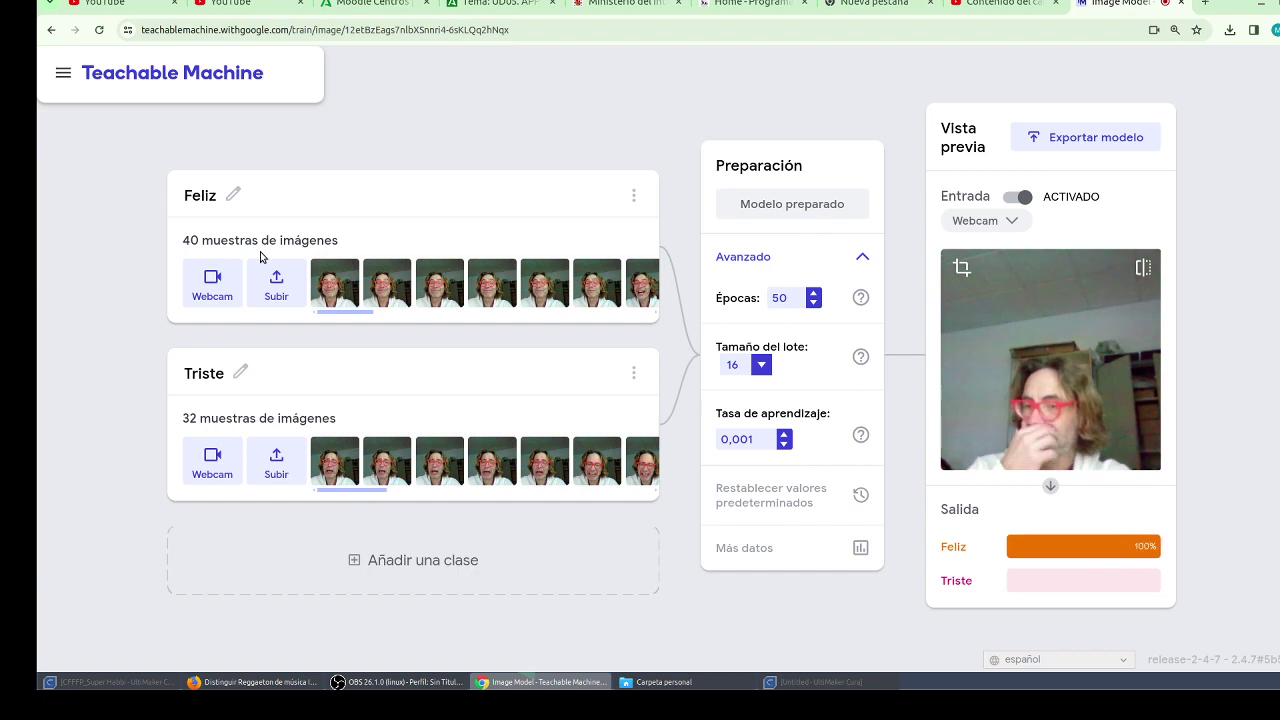
# Download the project as a file to the computer.
pyautogui.click(52, 78)
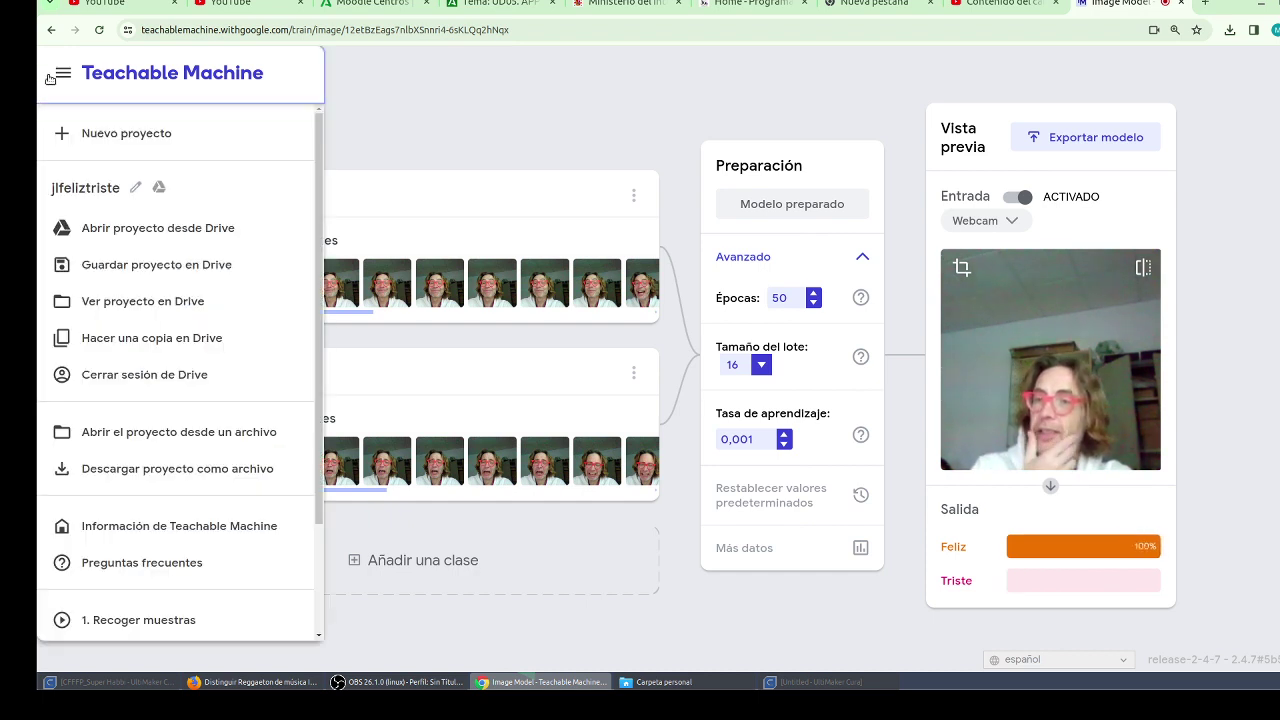
pyautogui.click(124, 479)
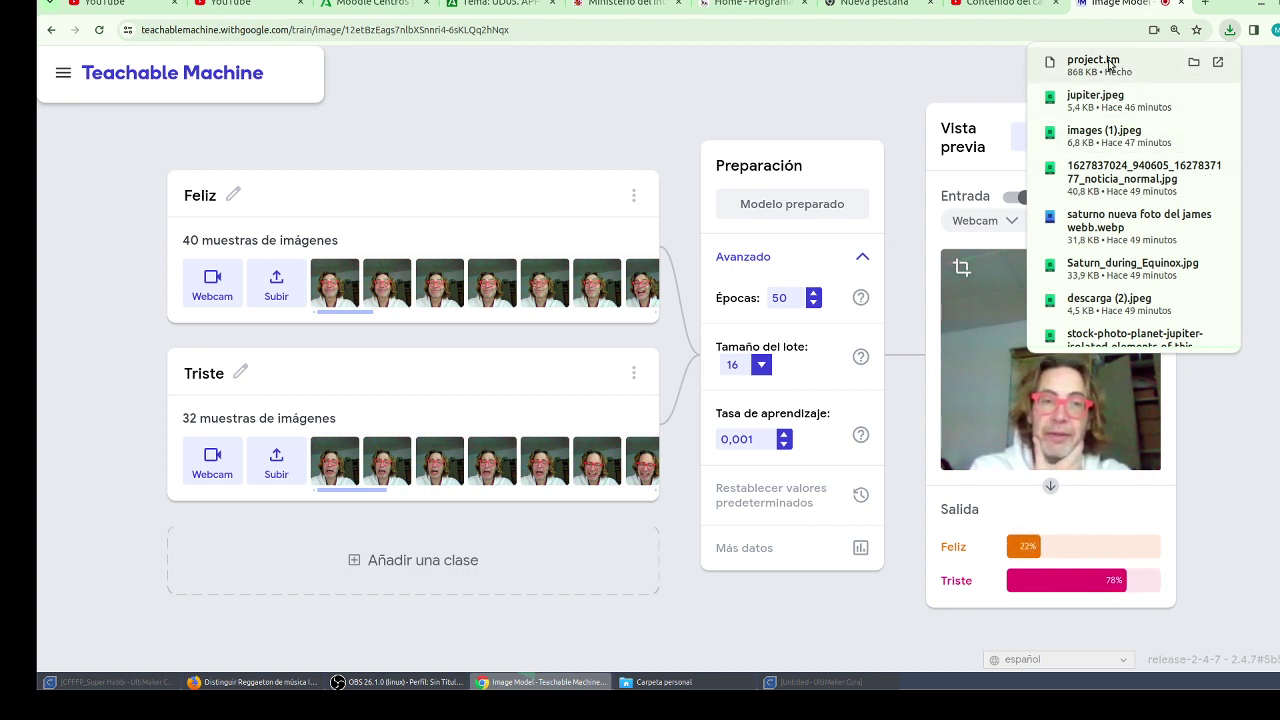
# Open the saved project from the file project.tm in the Descargas folder.
pyautogui.click(63, 74)
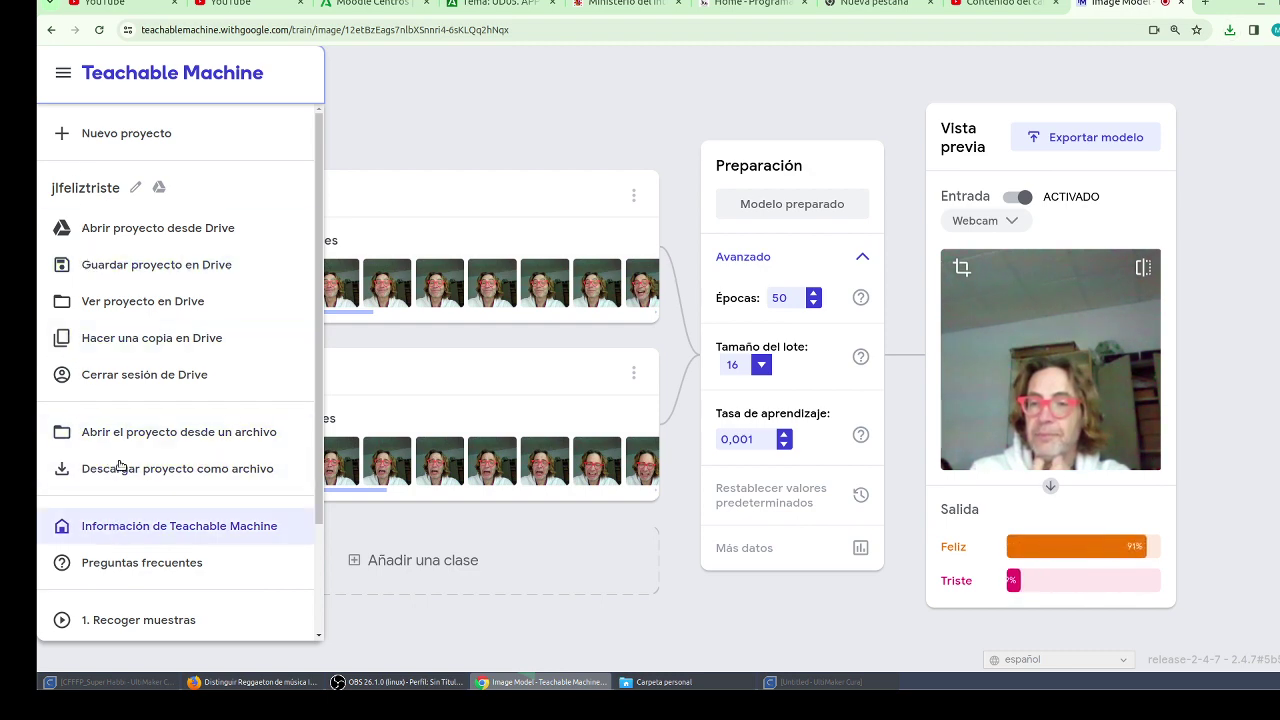
pyautogui.click(129, 432)
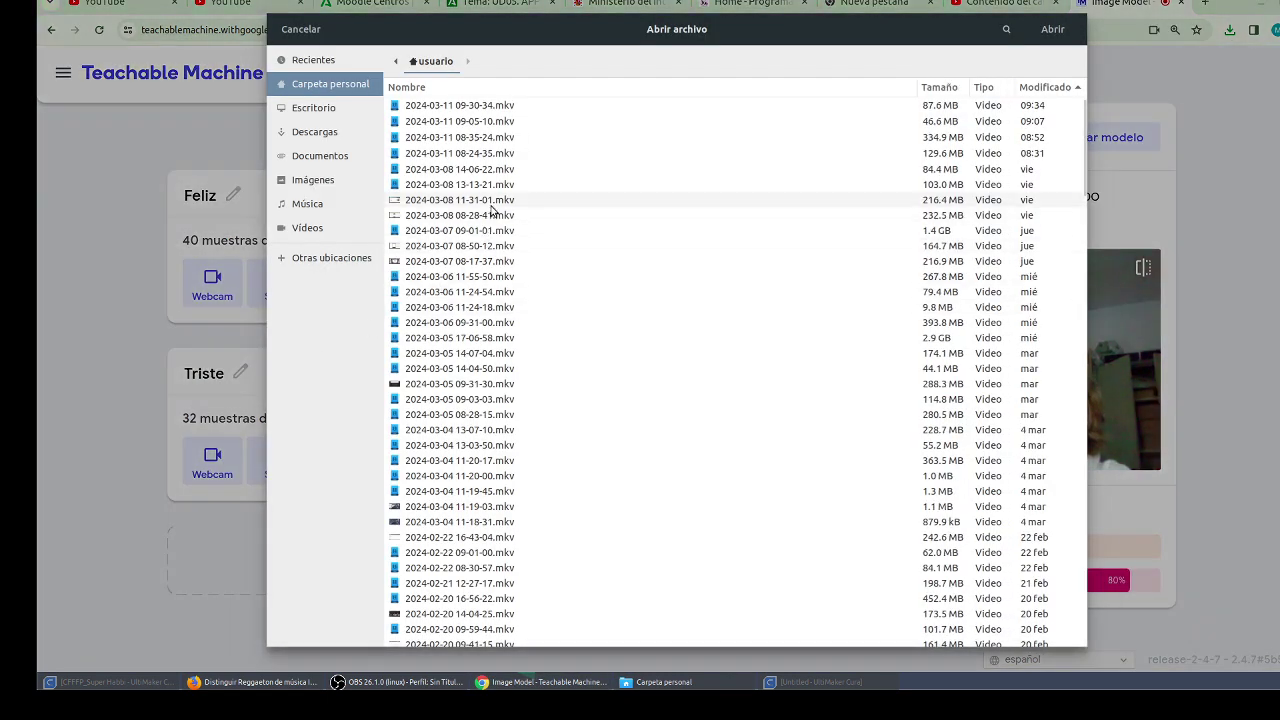
pyautogui.click(330, 133)
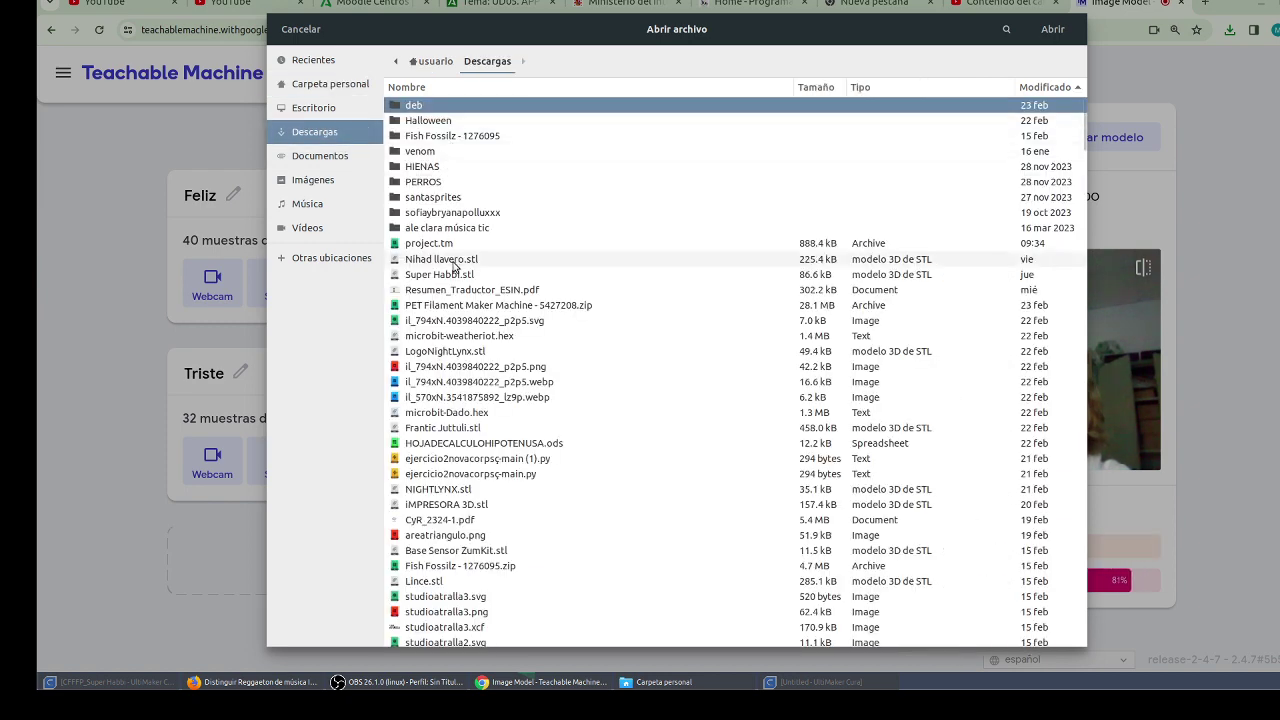
pyautogui.doubleClick(455, 245)
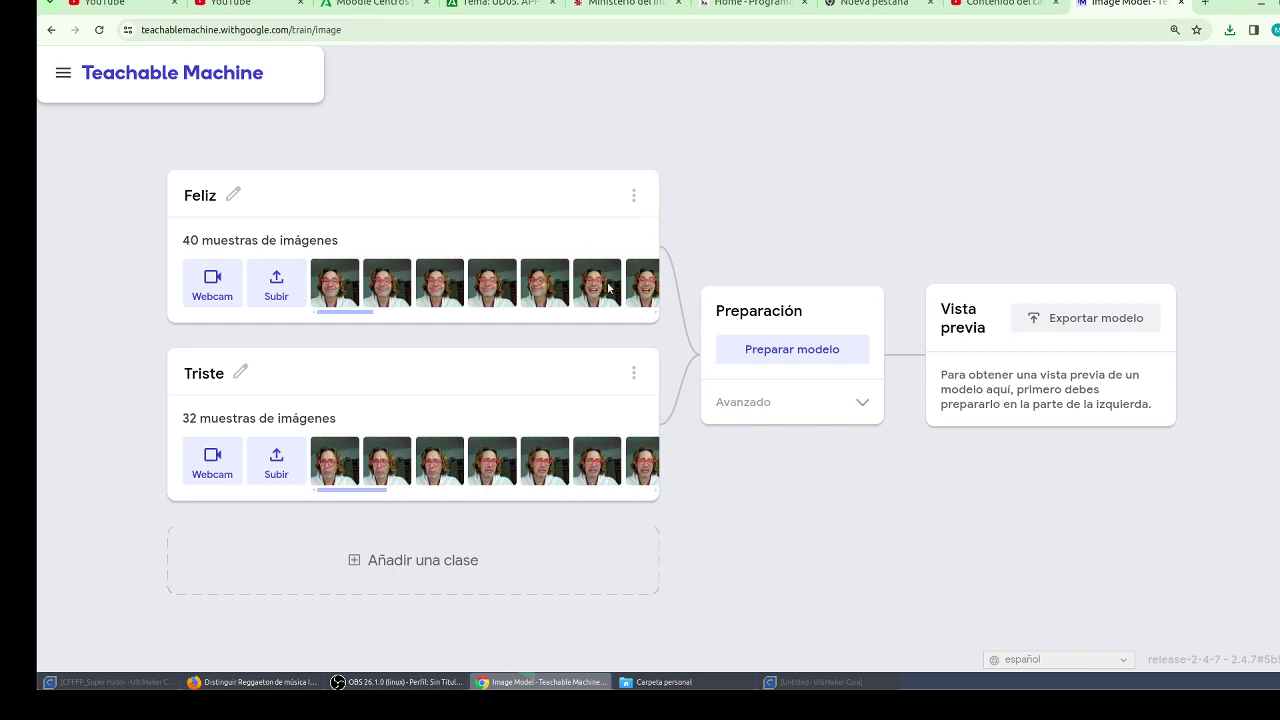
pyautogui.click(62, 74)
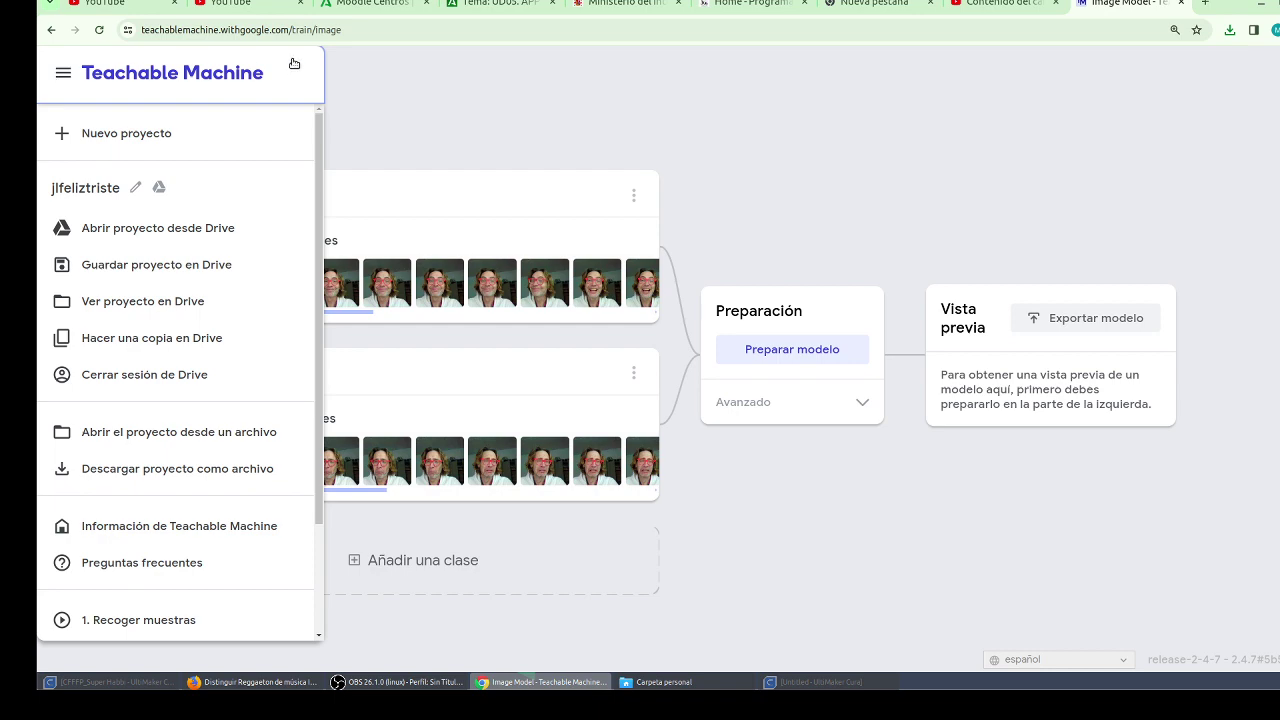
pyautogui.click(454, 96)
pyautogui.click(340, 684)
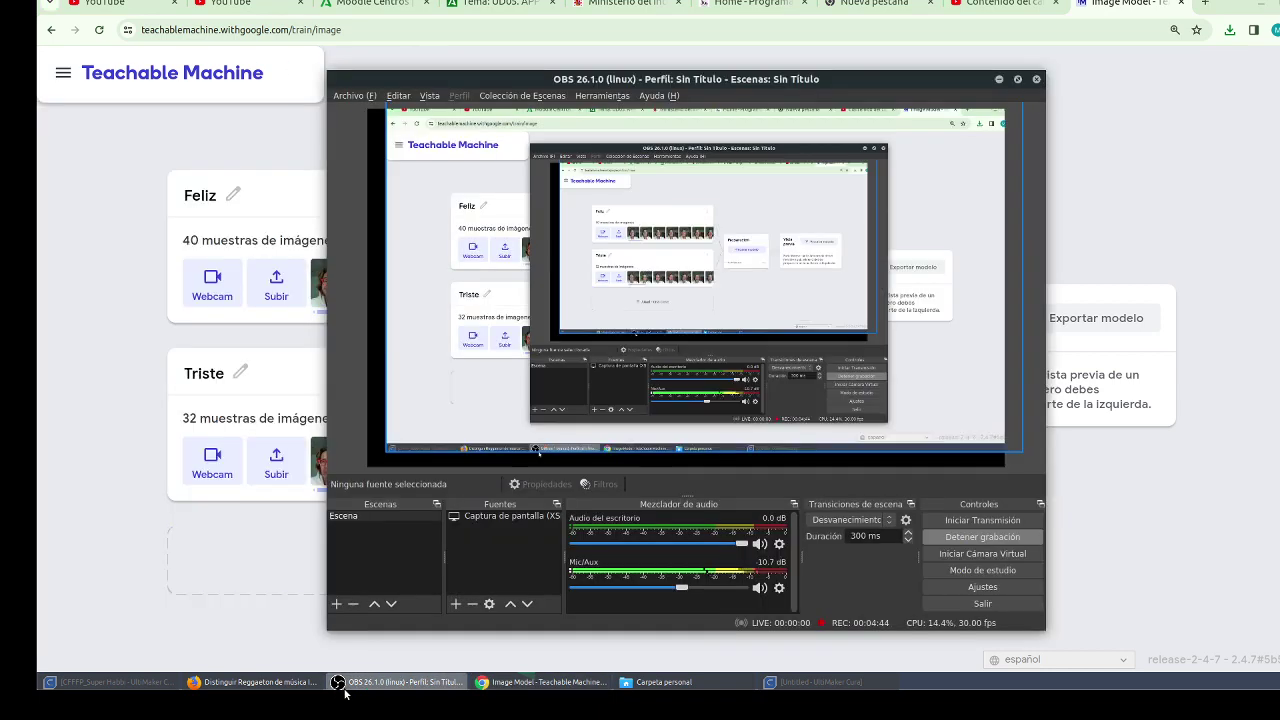